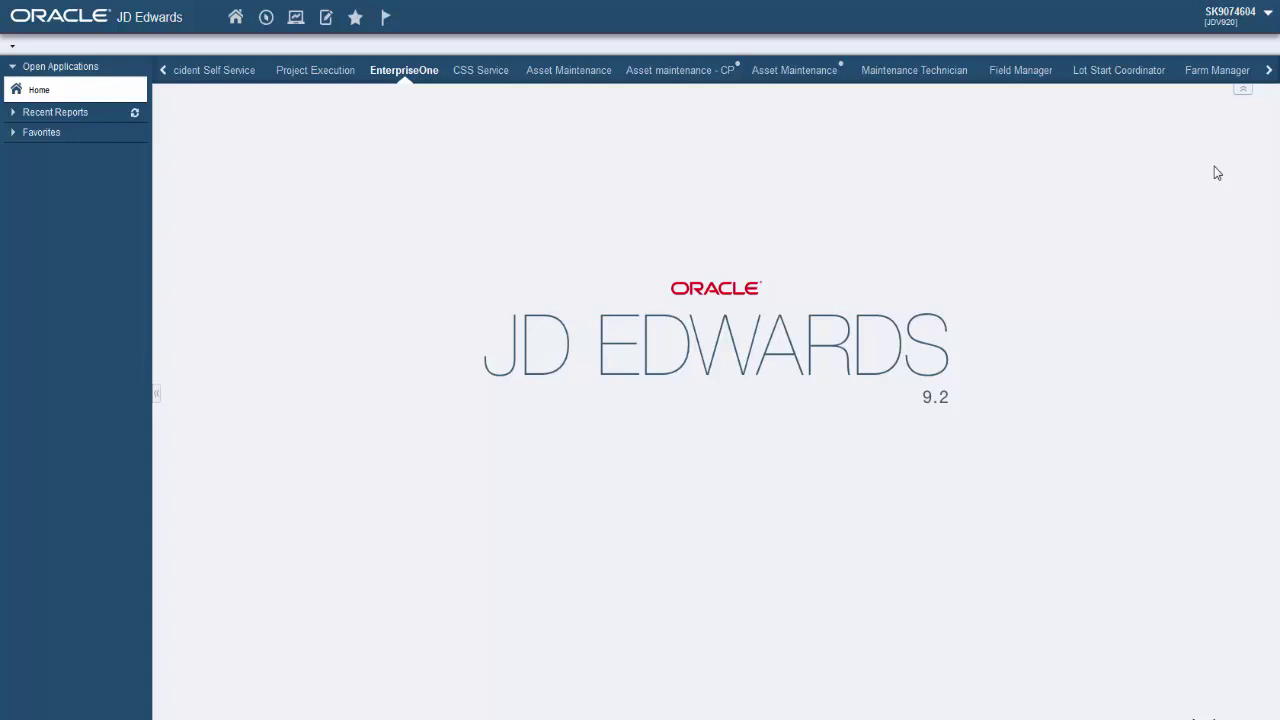
- Open Page Composer through the user menu's Manage Content > Composed Pages
{"action": "left_click", "coordinate": [1237, 24]}
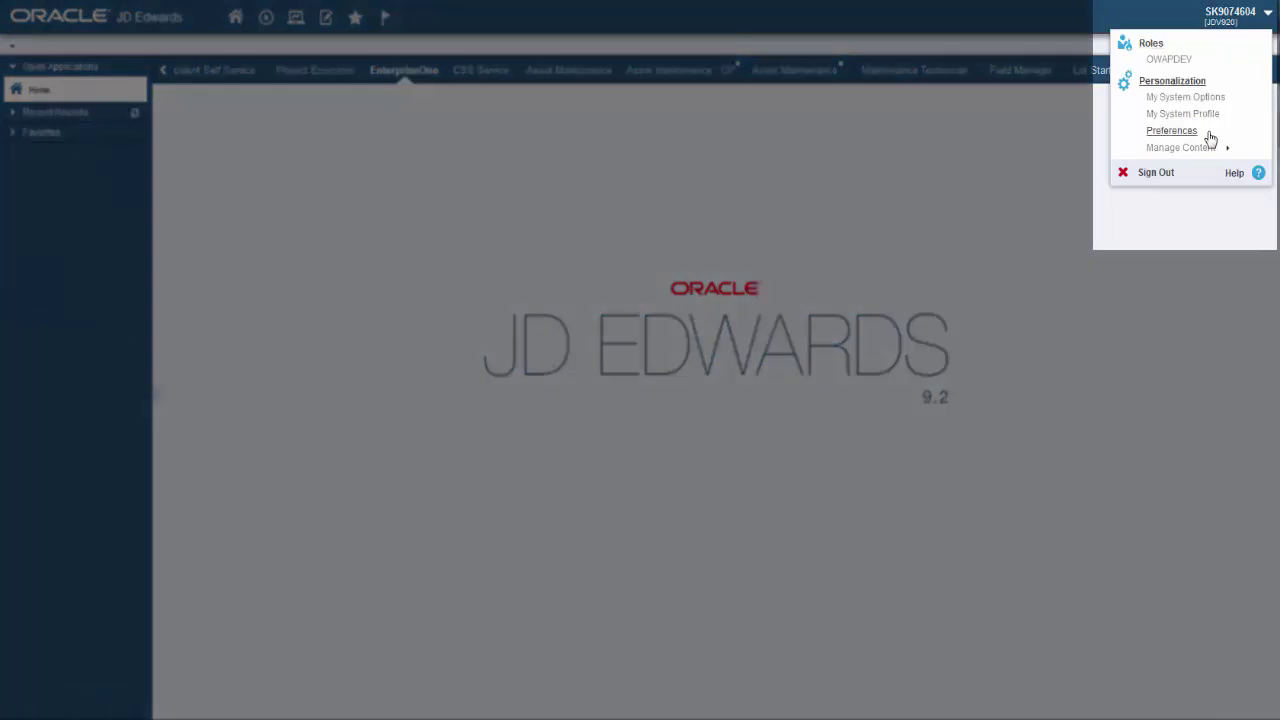
{"action": "left_click", "coordinate": [1211, 150]}
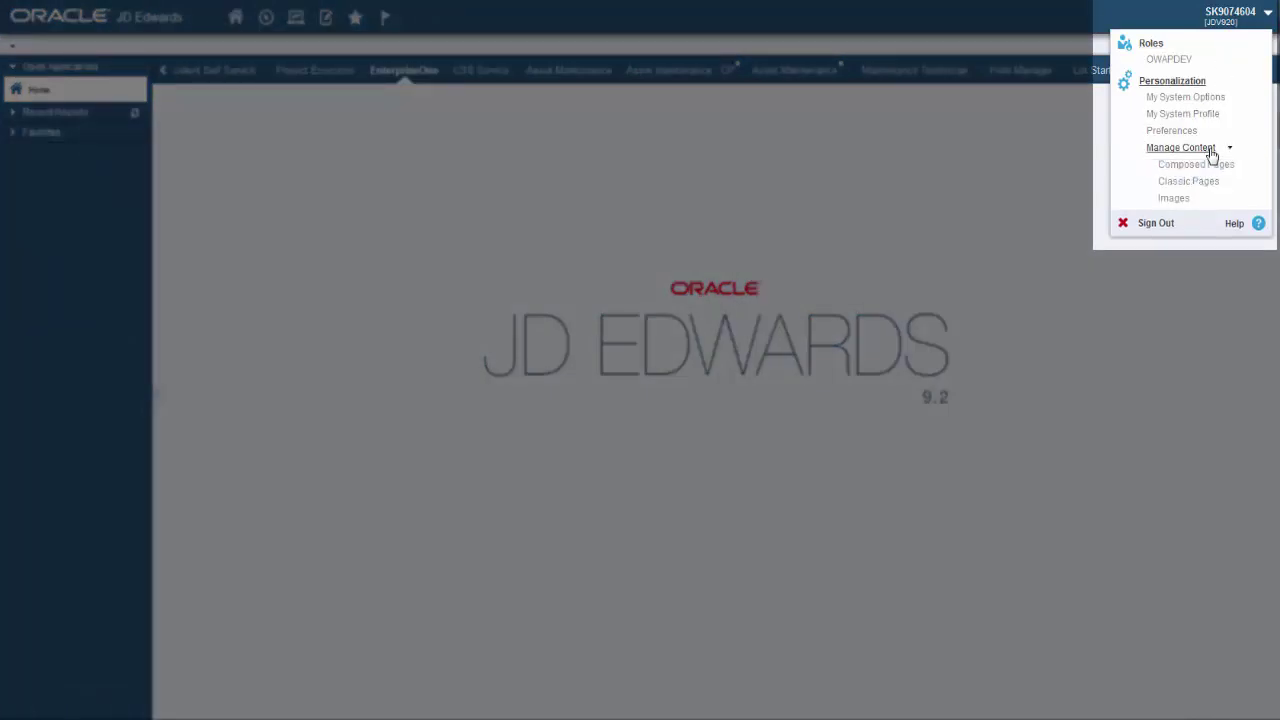
{"action": "left_click", "coordinate": [1216, 166]}
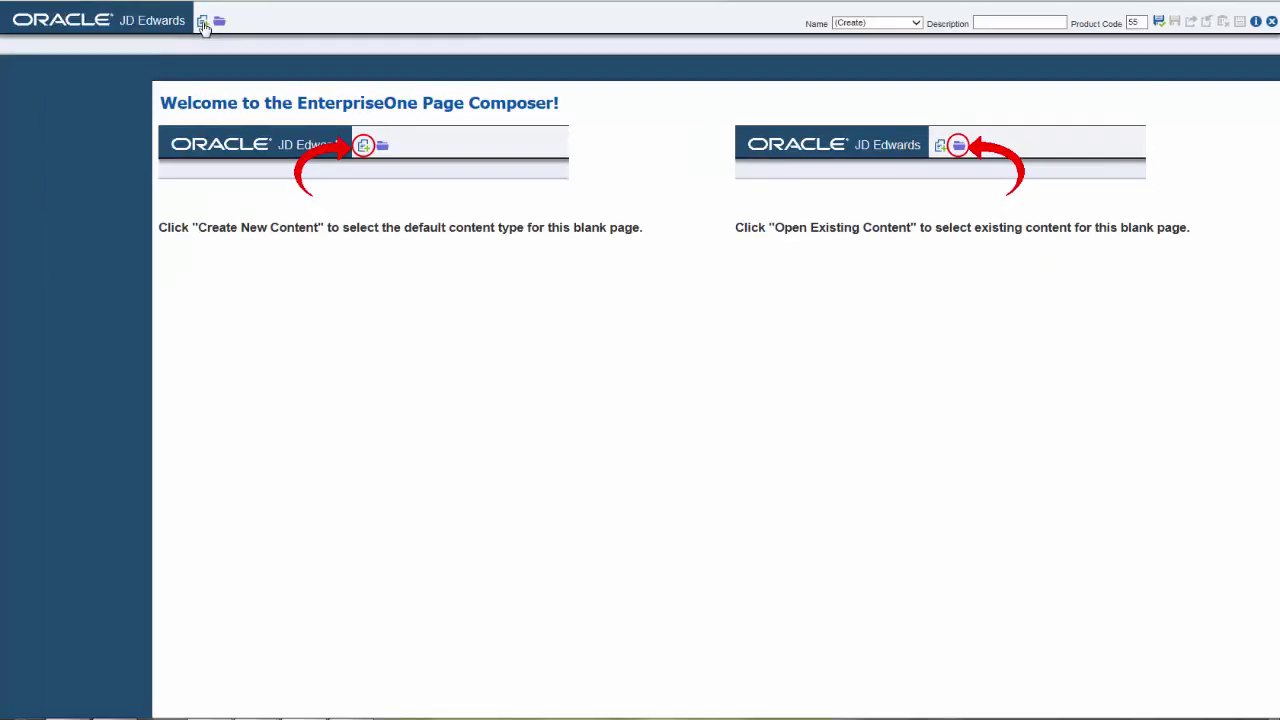
- Add a Watchlist Pane to the blank page, named 'Watchlist Pane' with description 'All'
{"action": "left_click", "coordinate": [107, 25]}
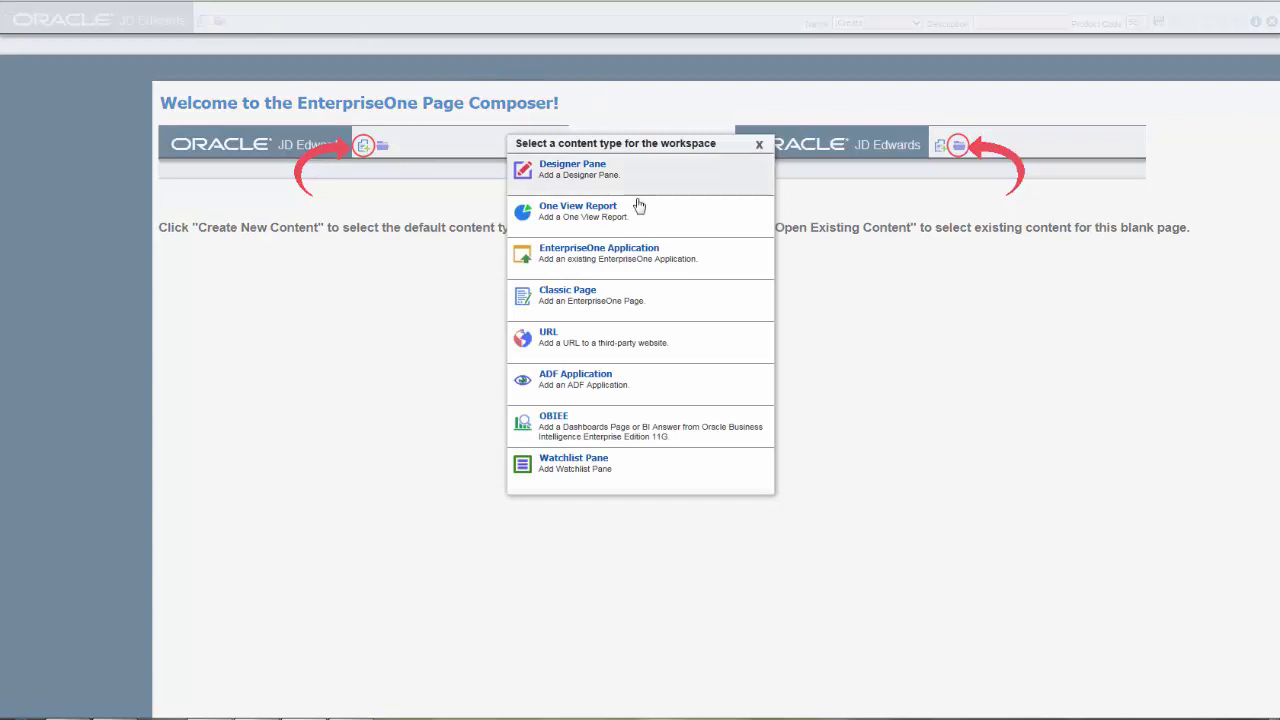
{"action": "left_click", "coordinate": [655, 481]}
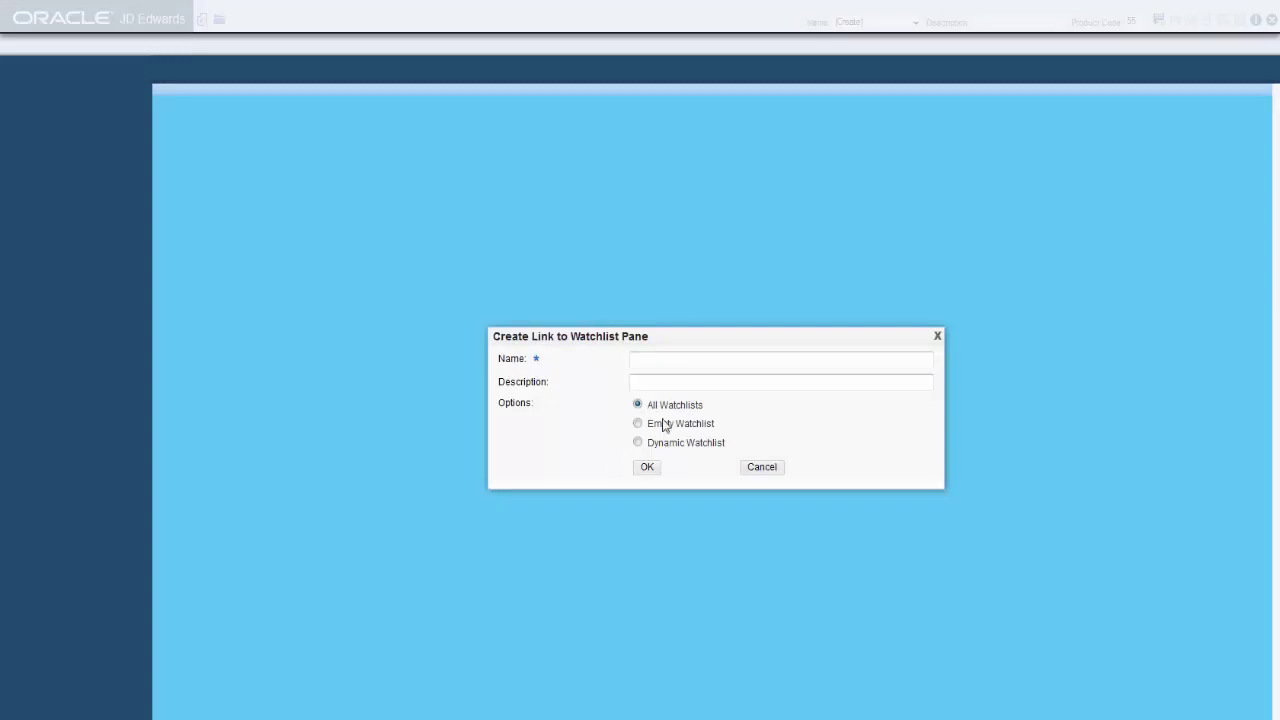
{"action": "left_click", "coordinate": [665, 360]}
{"action": "type", "text": "Watchlist Pane"}
{"action": "key", "text": "Tab"}
{"action": "type", "text": "All"}
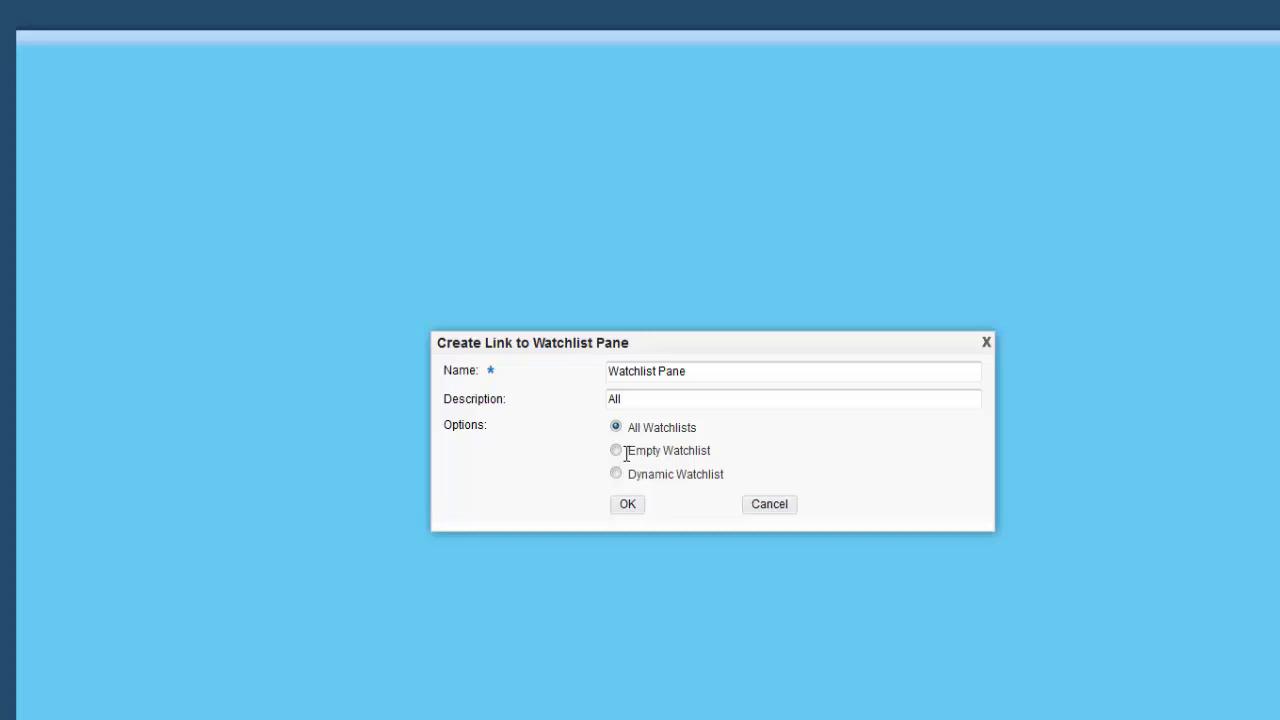
- Compare the Empty and Dynamic Watchlist options, then create the pane with All Watchlists
{"action": "left_click", "coordinate": [617, 452]}
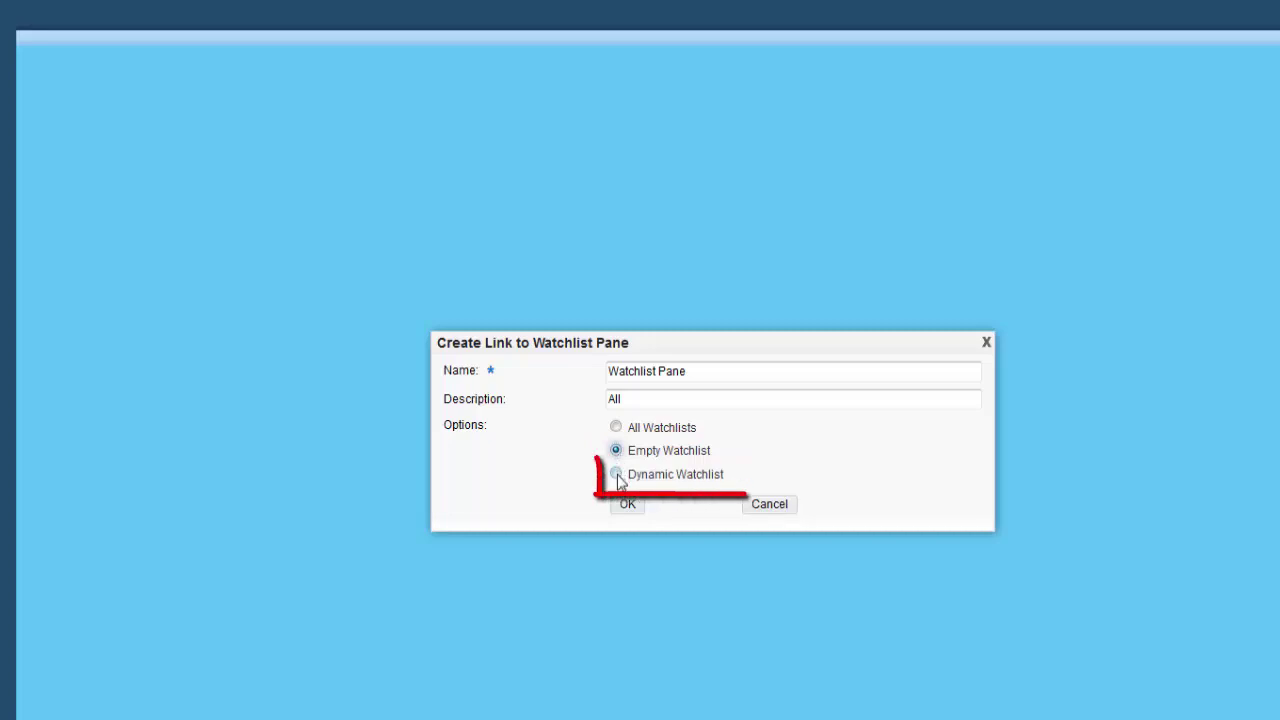
{"action": "left_click", "coordinate": [616, 474]}
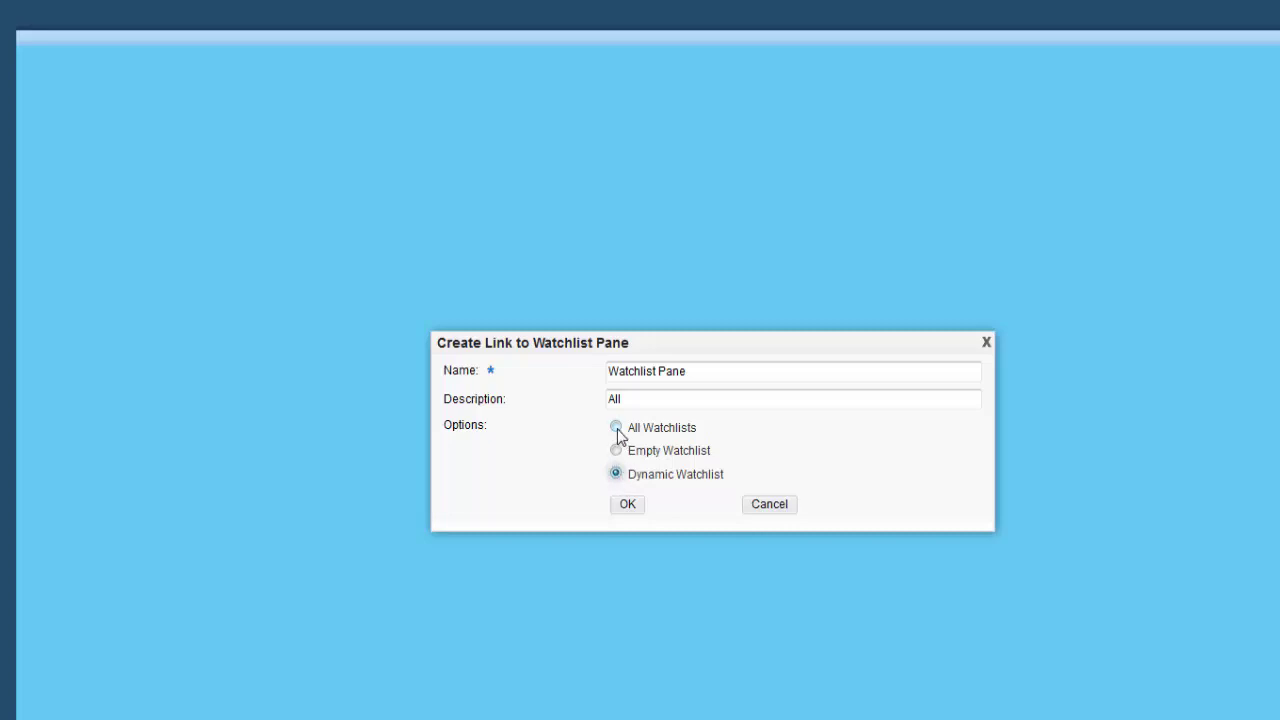
{"action": "left_click", "coordinate": [616, 428]}
{"action": "left_click", "coordinate": [640, 505]}
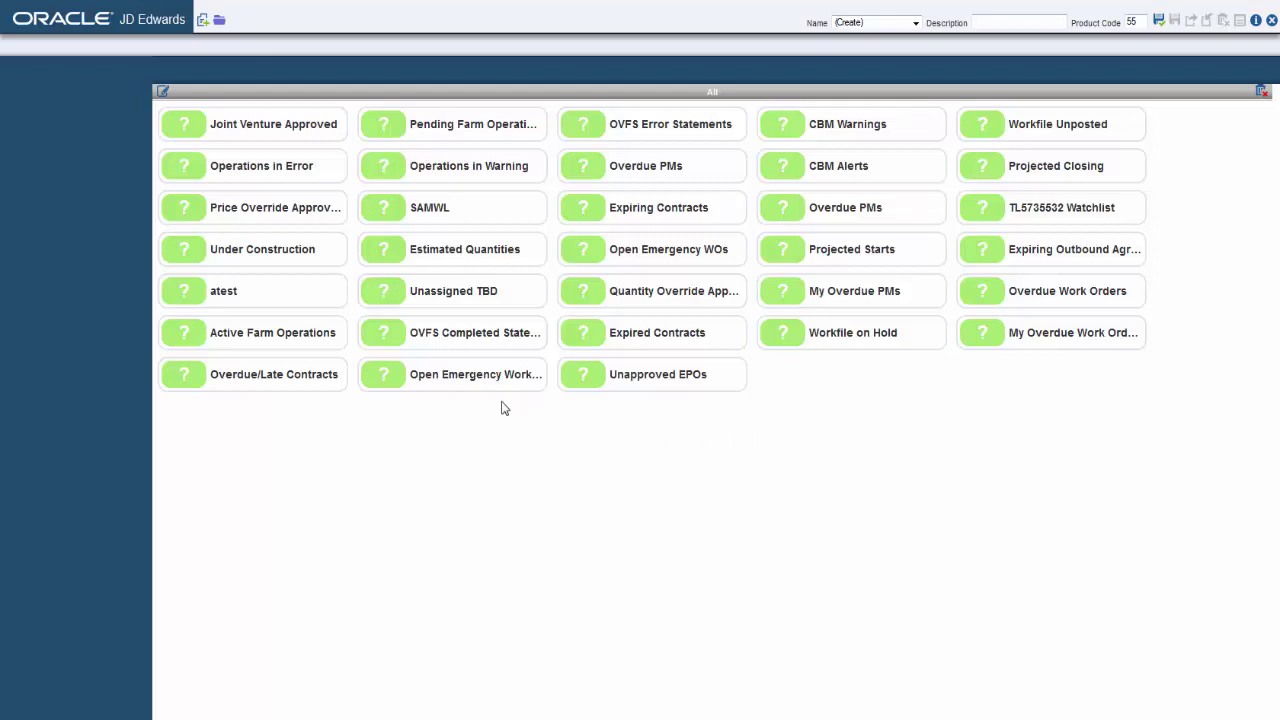
- Delete the Workfile on Hold, My Overdue Work Orders and Projected Starts tiles
{"action": "mouse_move", "coordinate": [473, 370]}
{"action": "mouse_move", "coordinate": [481, 293]}
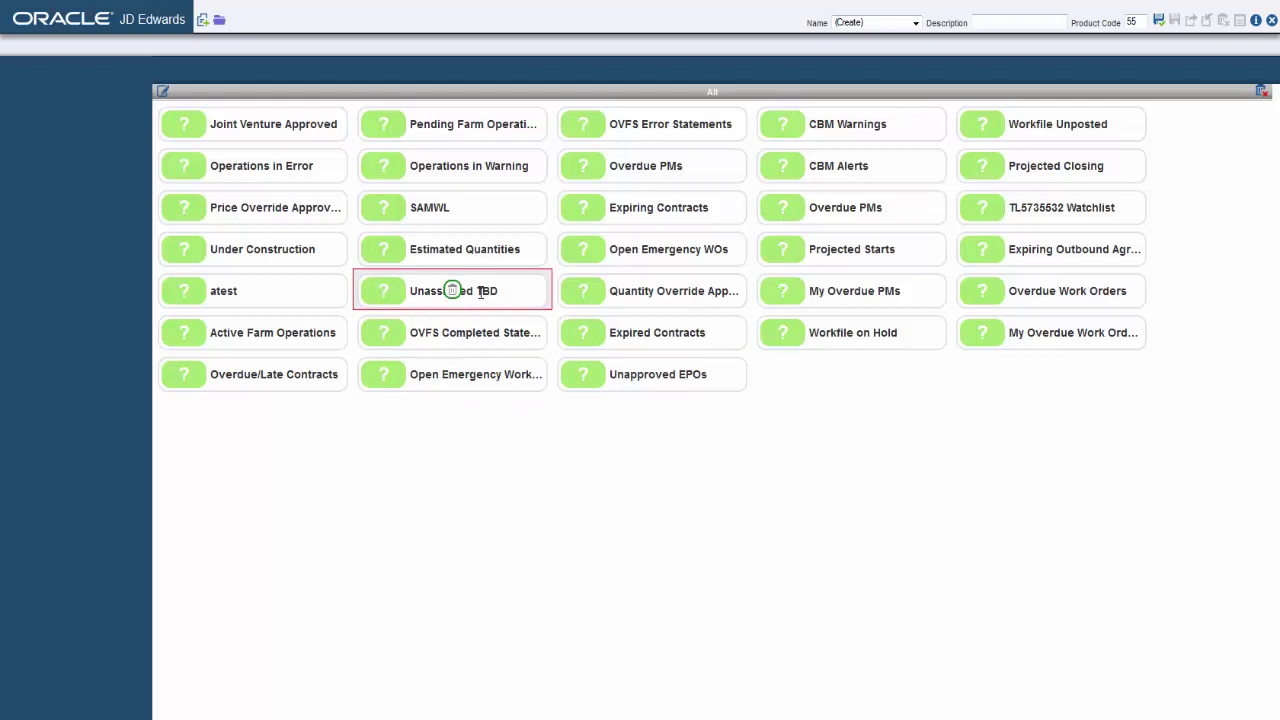
{"action": "mouse_move", "coordinate": [614, 118]}
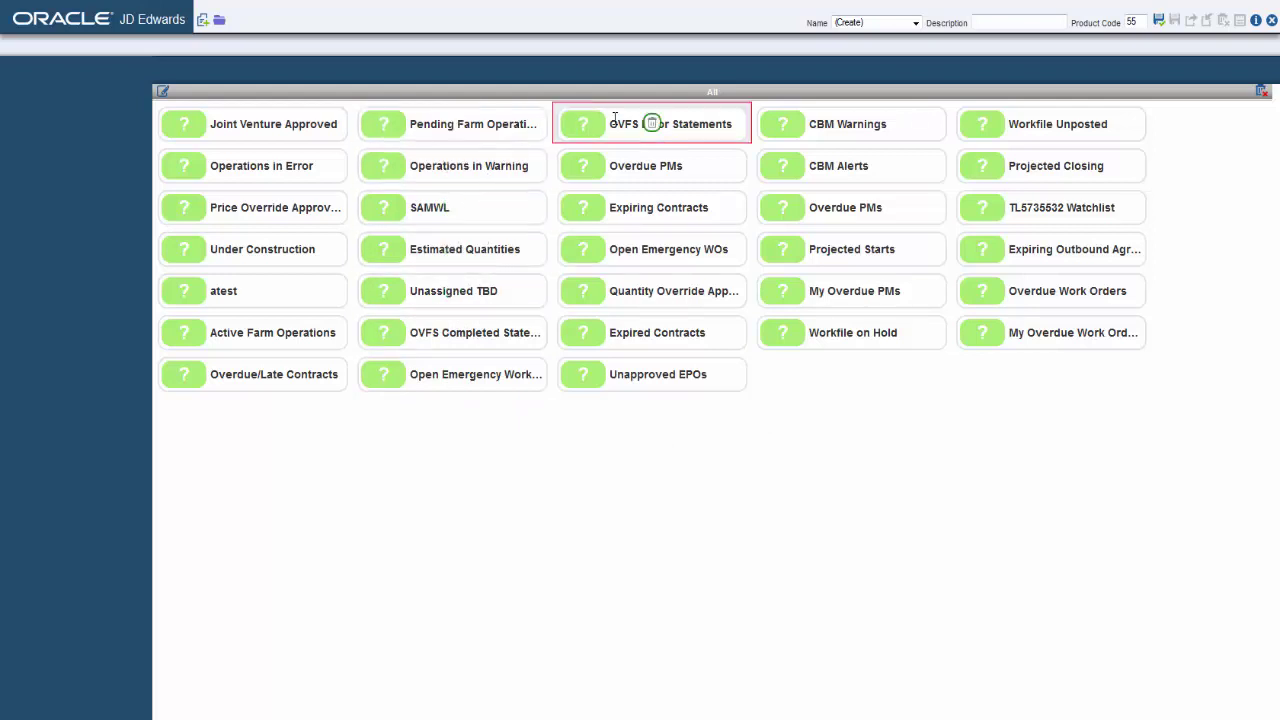
{"action": "mouse_move", "coordinate": [868, 308]}
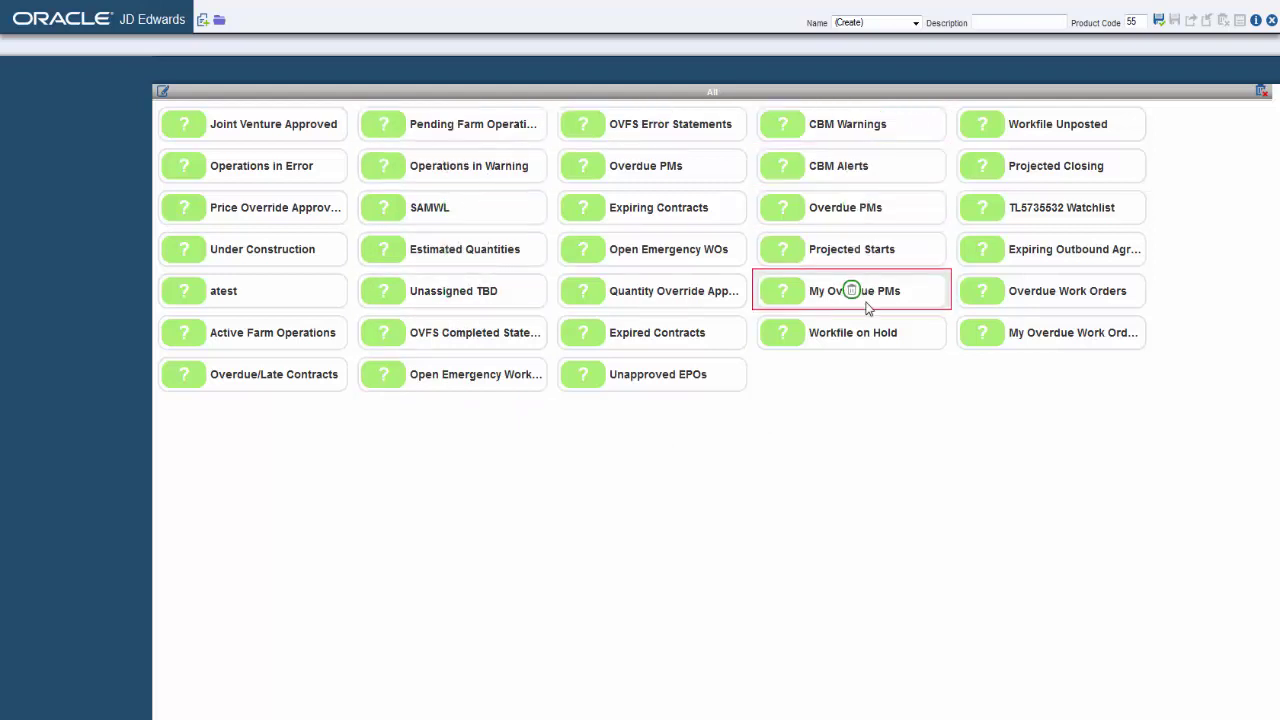
{"action": "mouse_move", "coordinate": [862, 330]}
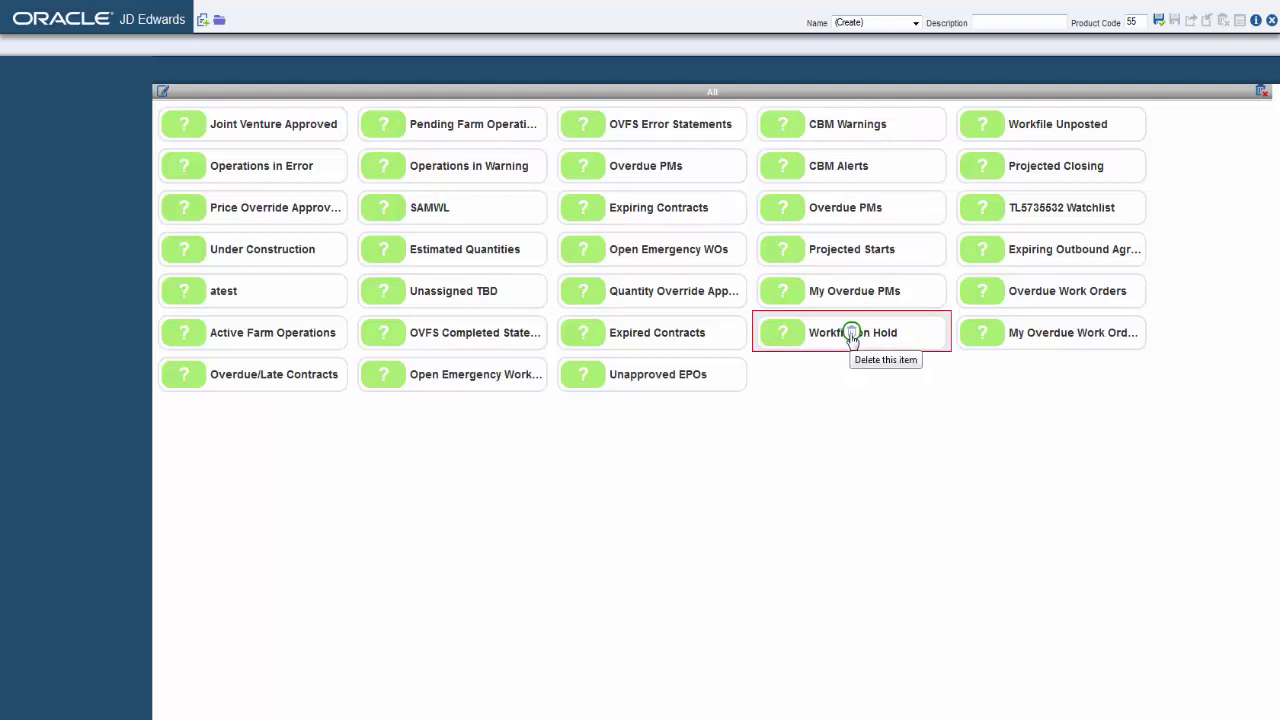
{"action": "left_click", "coordinate": [851, 333]}
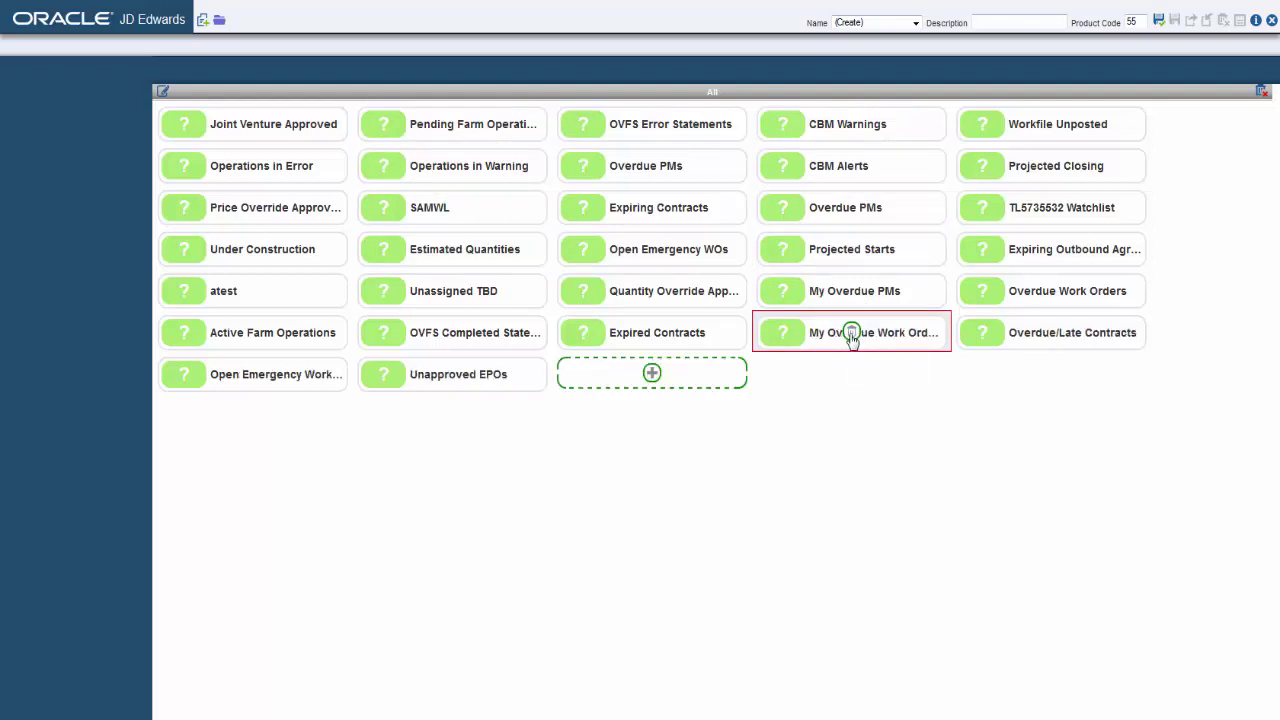
{"action": "left_click", "coordinate": [851, 333]}
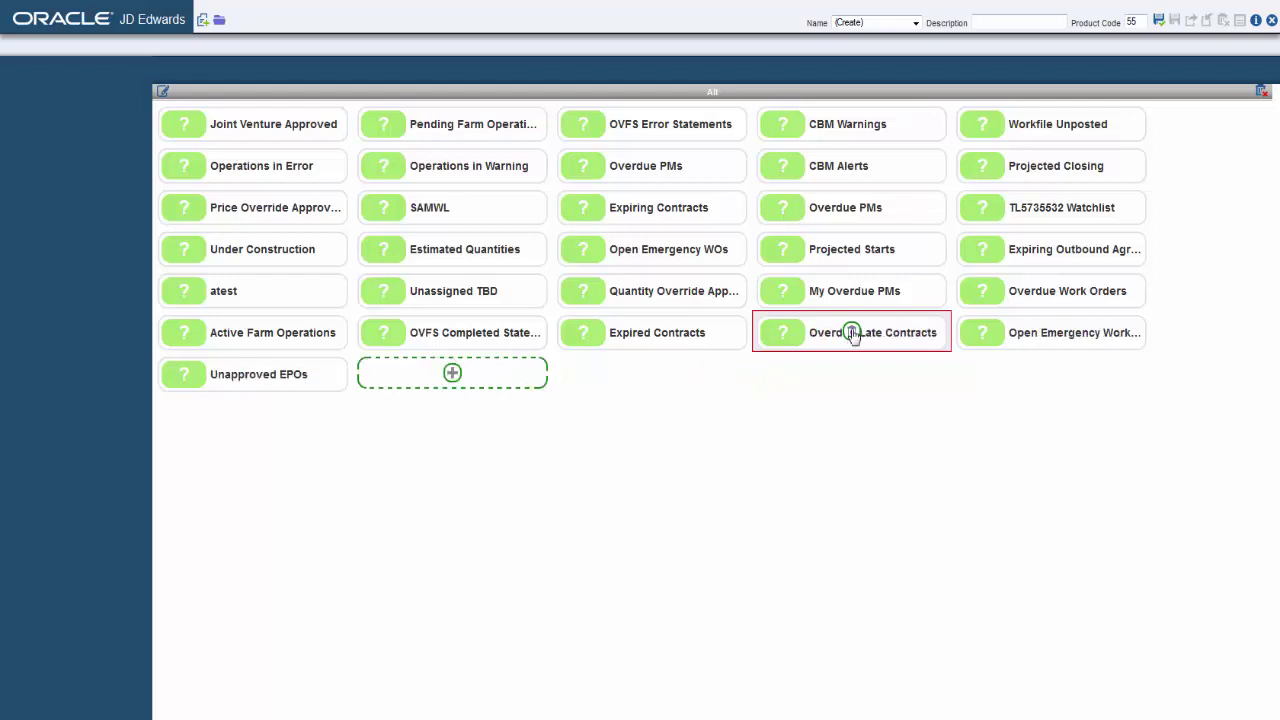
{"action": "left_click", "coordinate": [851, 249]}
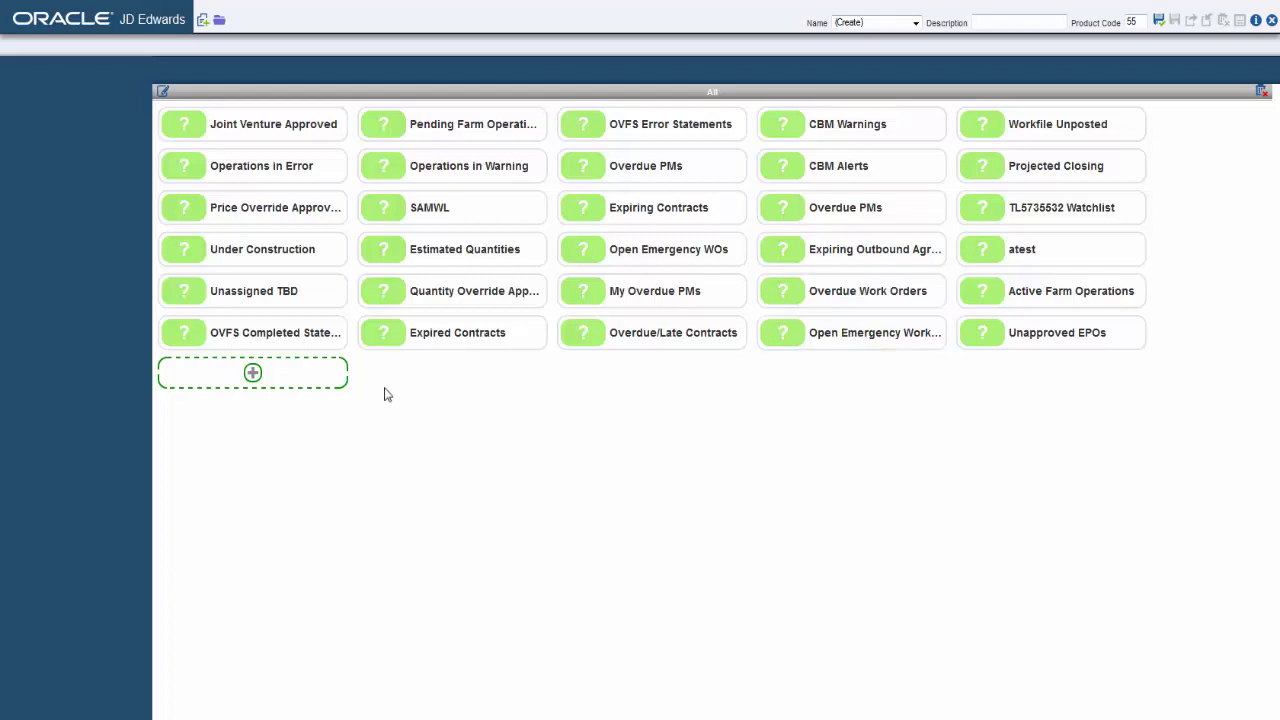
- Re-add Workfile on Hold and then My Overdue Work Orders as the pane's last tiles
{"action": "left_click", "coordinate": [253, 374]}
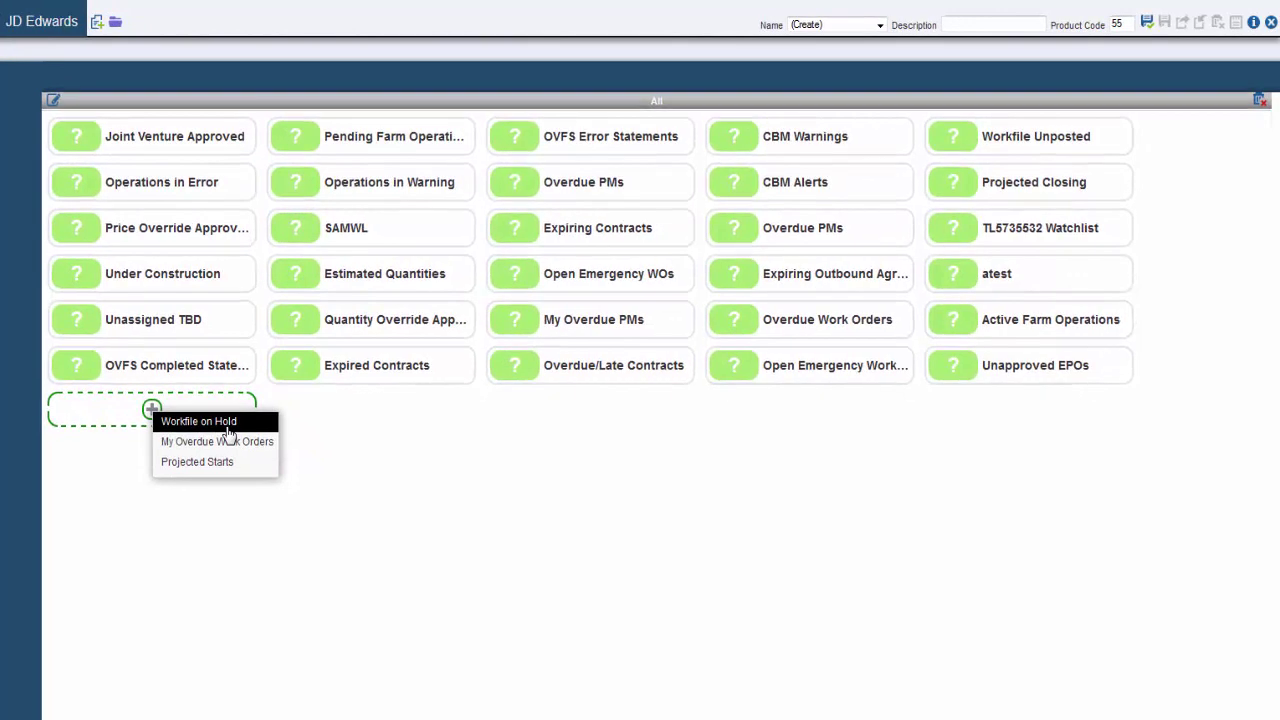
{"action": "left_click", "coordinate": [228, 427]}
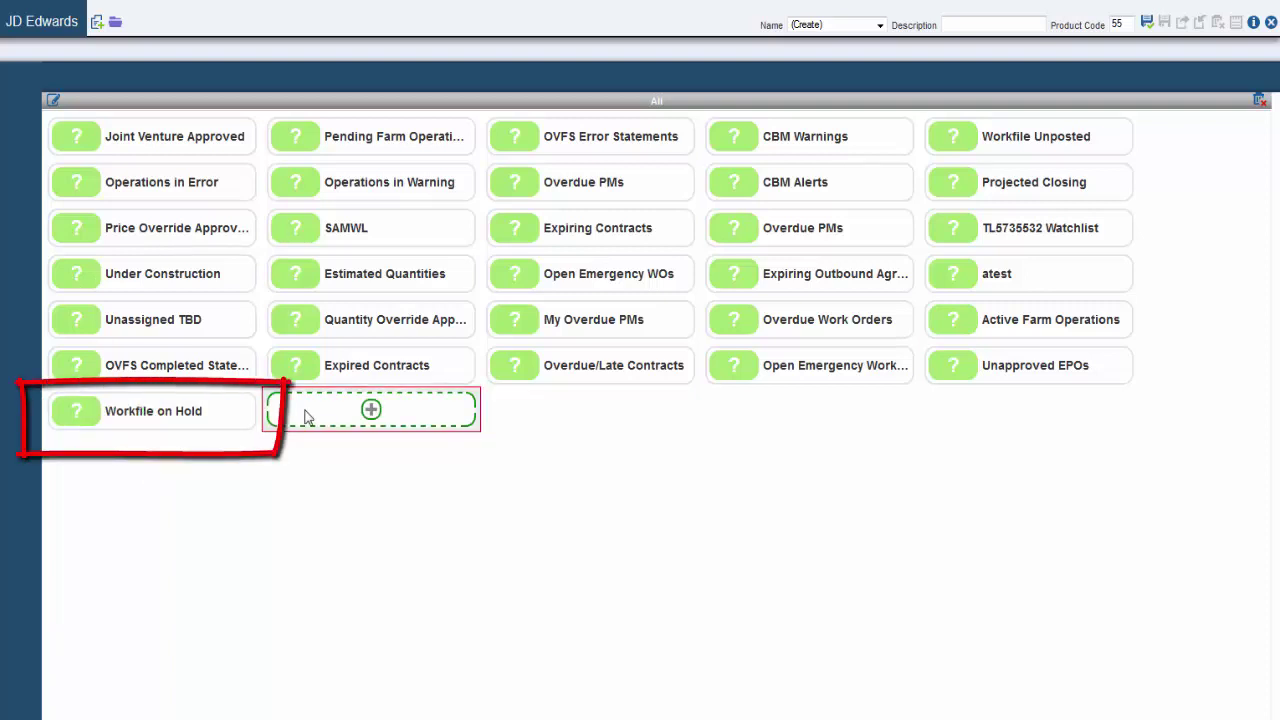
{"action": "left_click", "coordinate": [371, 410]}
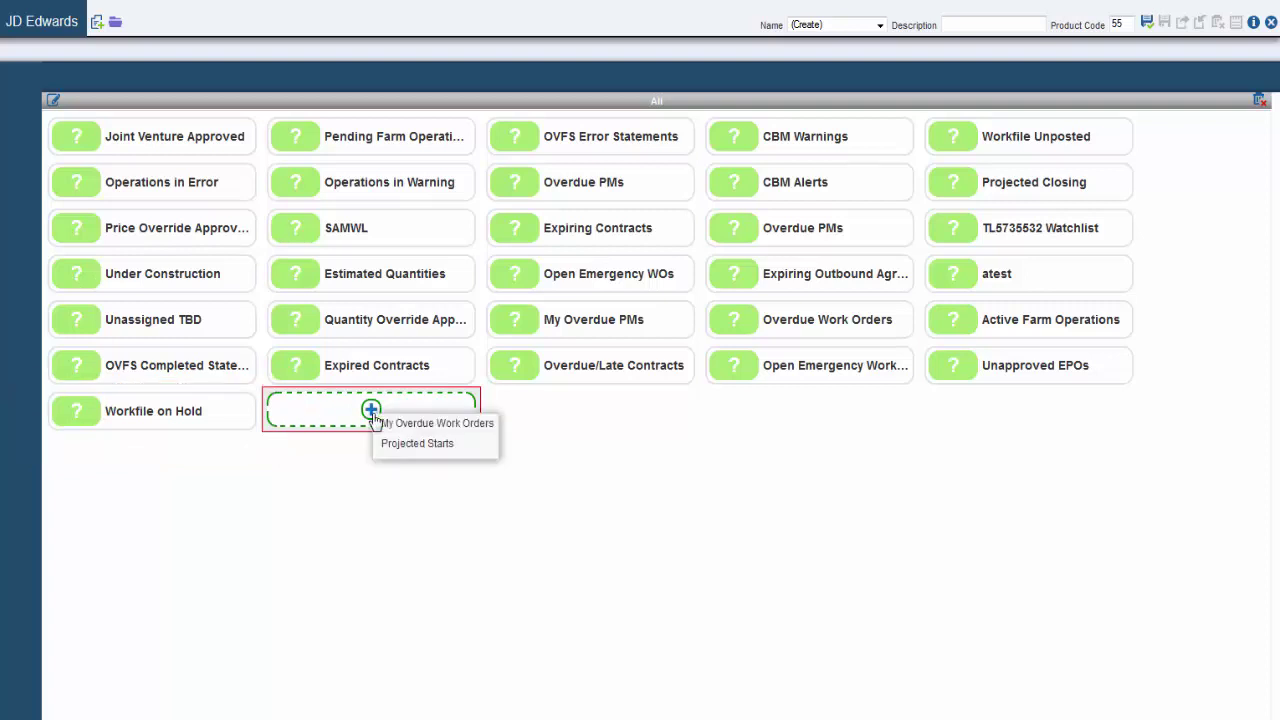
{"action": "left_click", "coordinate": [423, 424]}
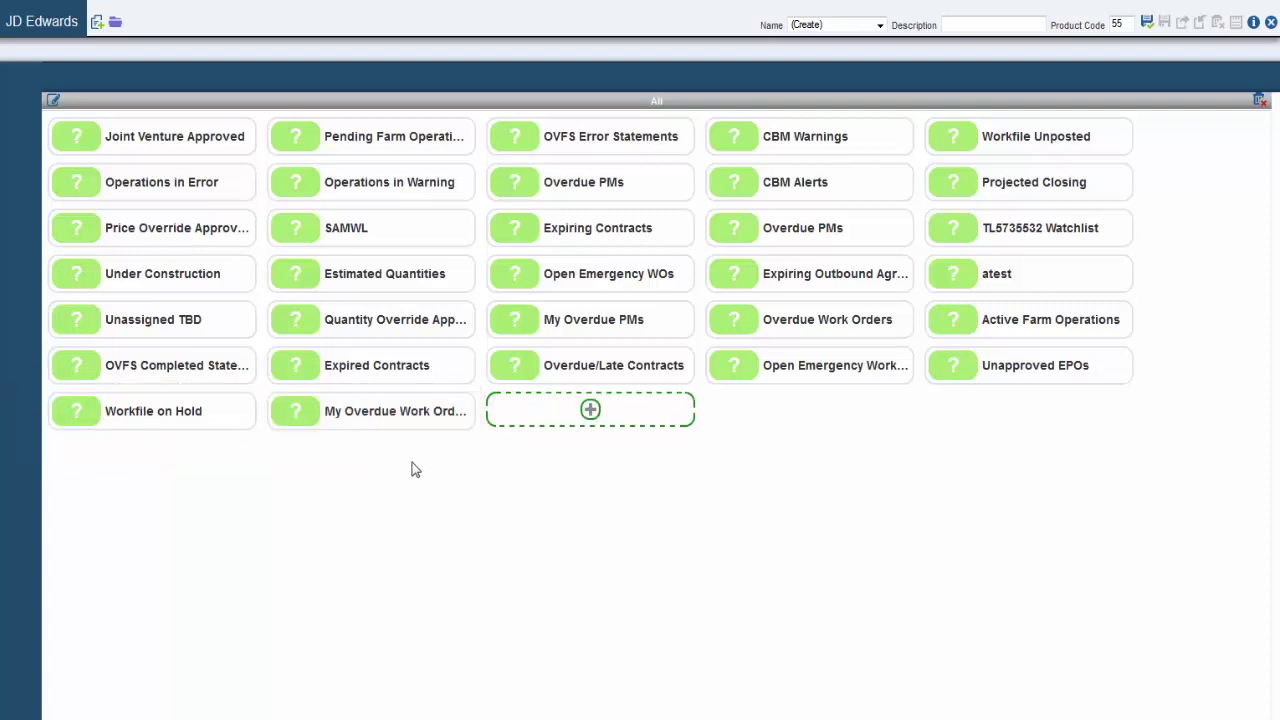
- Save the page as 'All Watchlists' and open the Name list of saved pages
{"action": "left_click", "coordinate": [1150, 27]}
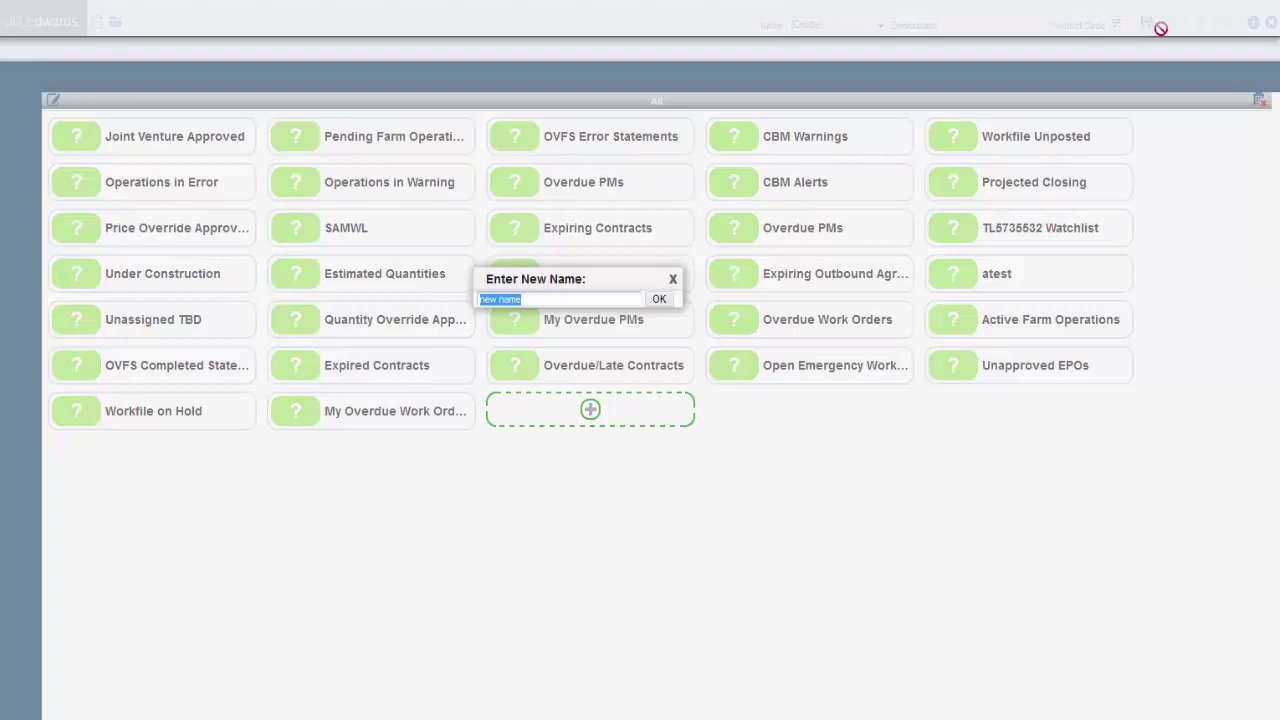
{"action": "type", "text": "All Watchlists"}
{"action": "left_click", "coordinate": [659, 301]}
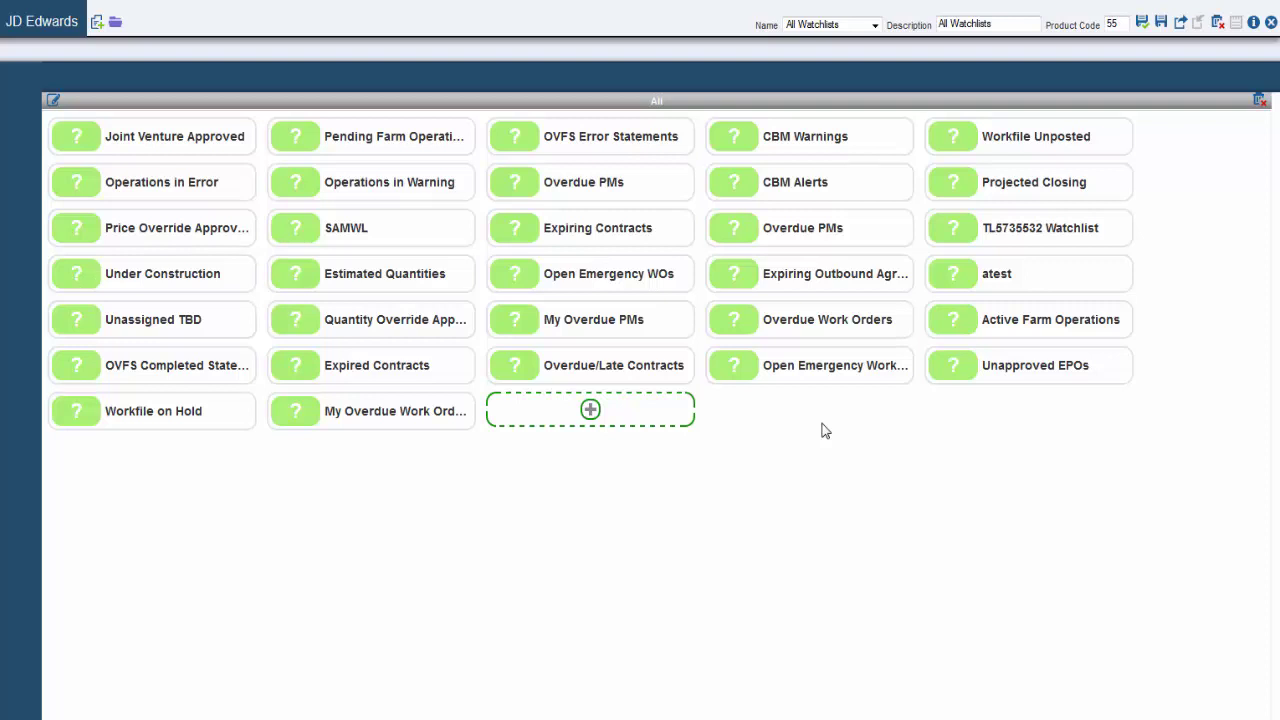
{"action": "left_click", "coordinate": [875, 25]}
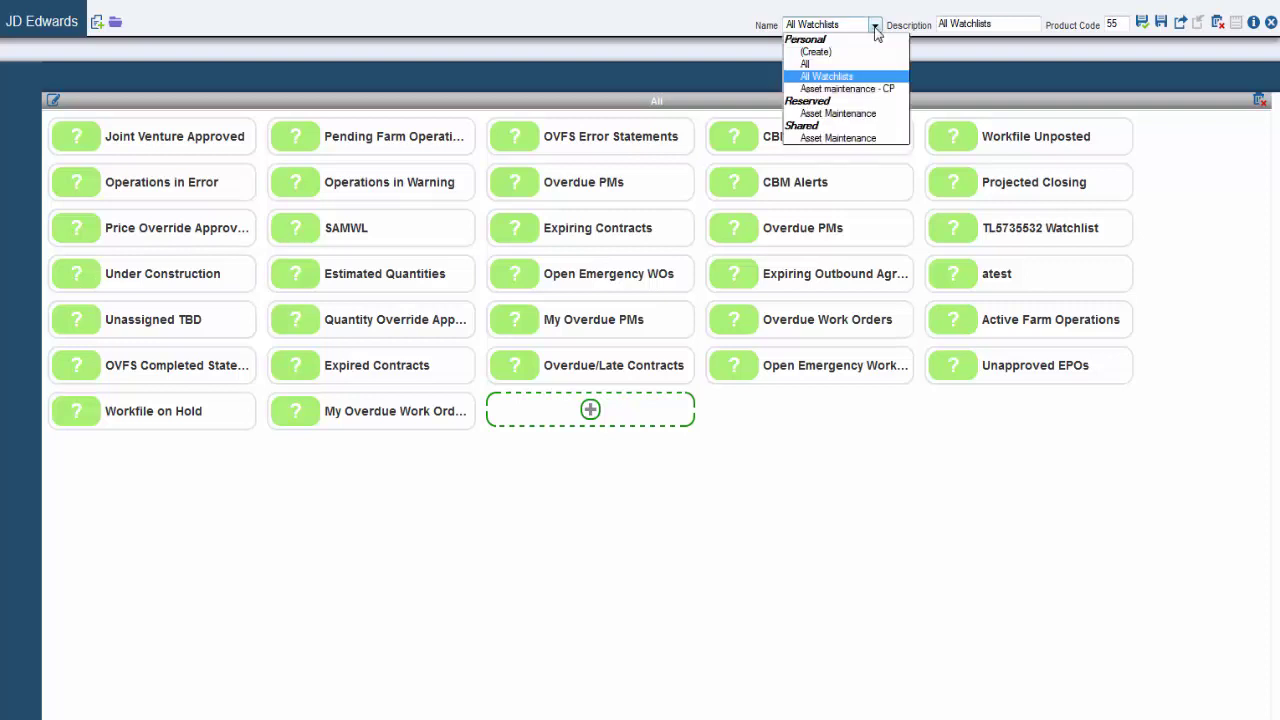
- Create a new page with 'Watchlist Pane 2', description 'Empty', using the Empty Watchlist option
{"action": "left_click", "coordinate": [824, 53]}
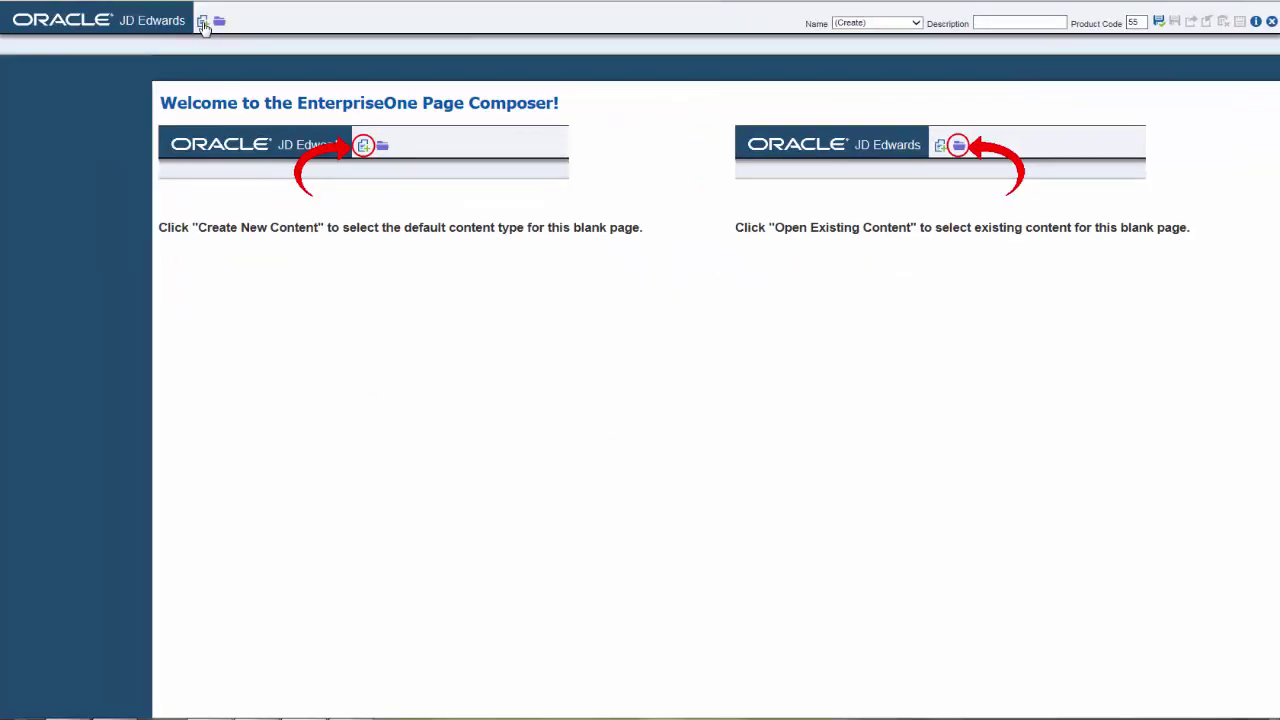
{"action": "left_click", "coordinate": [203, 22]}
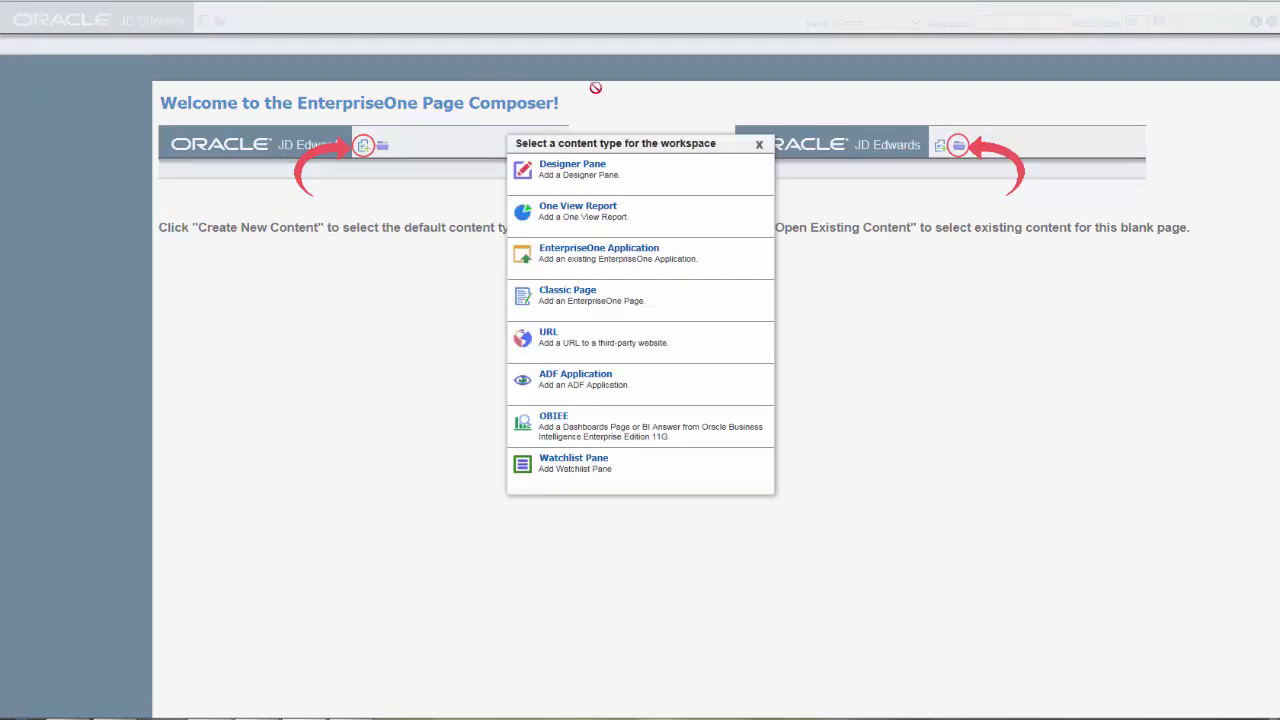
{"action": "left_click", "coordinate": [656, 465]}
{"action": "type", "text": "W"}
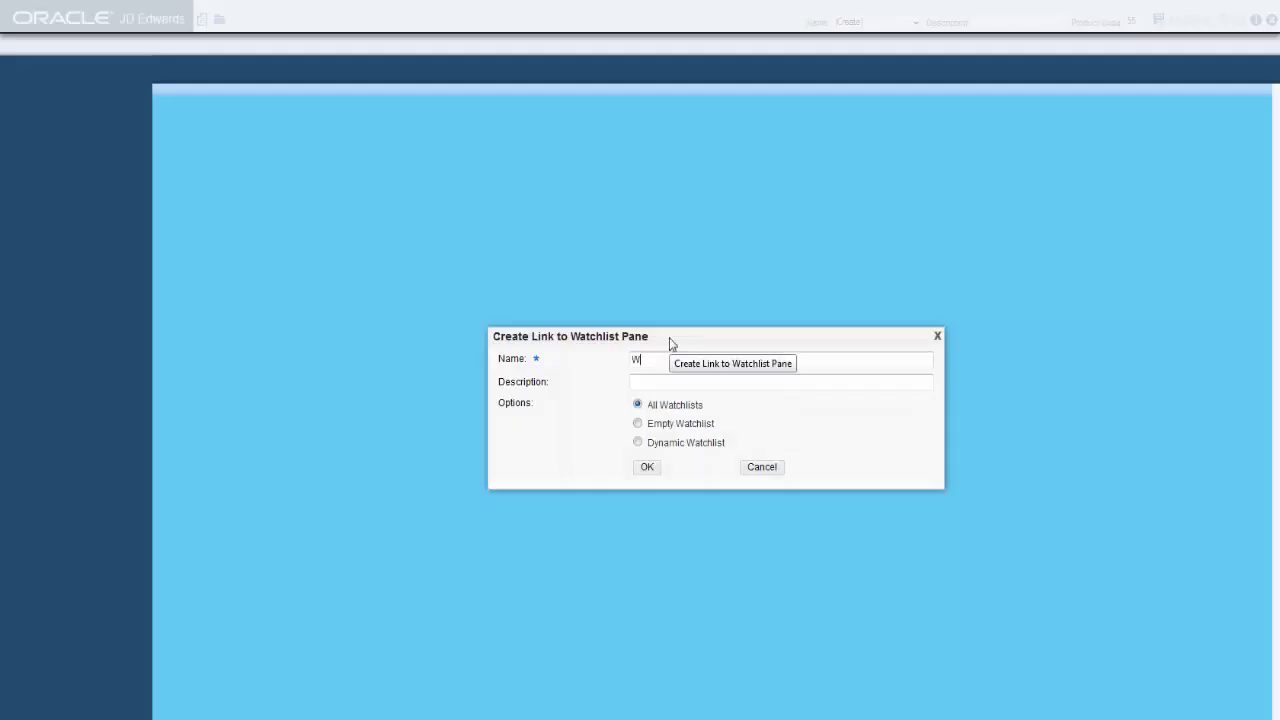
{"action": "type", "text": "atchlist Pane 2"}
{"action": "key", "text": "Tab"}
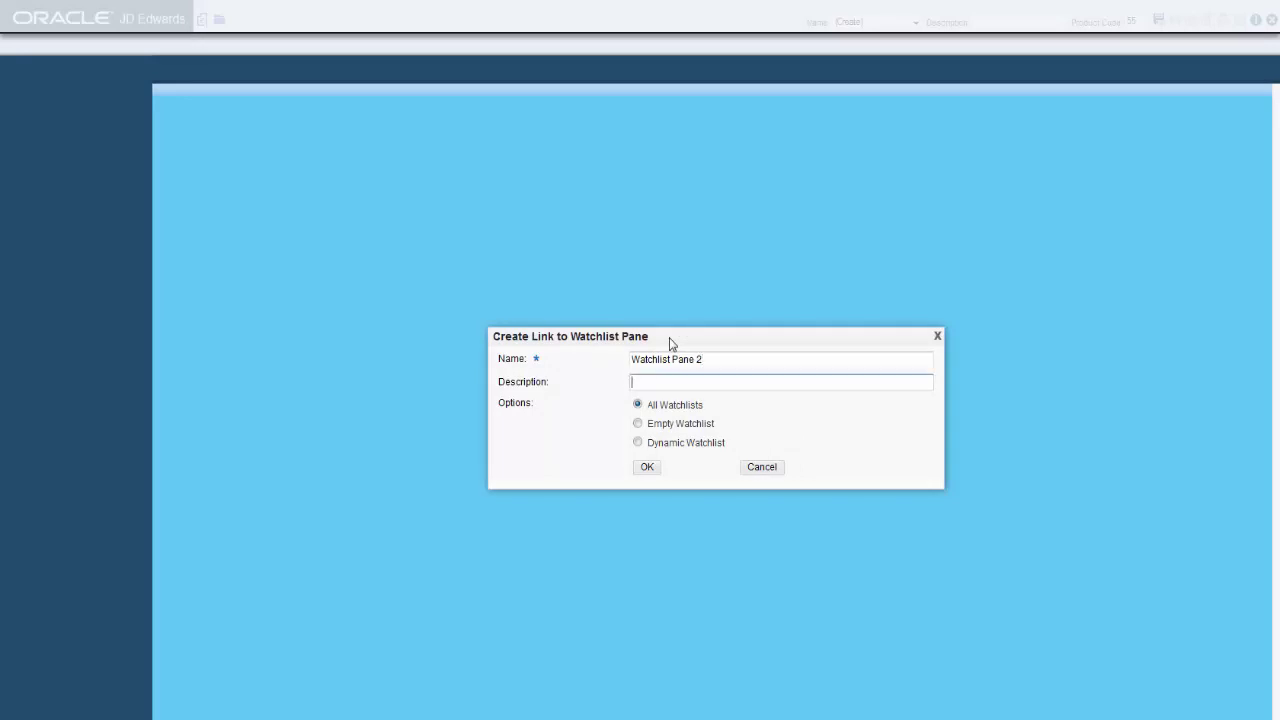
{"action": "type", "text": "Empty"}
{"action": "left_click", "coordinate": [638, 424]}
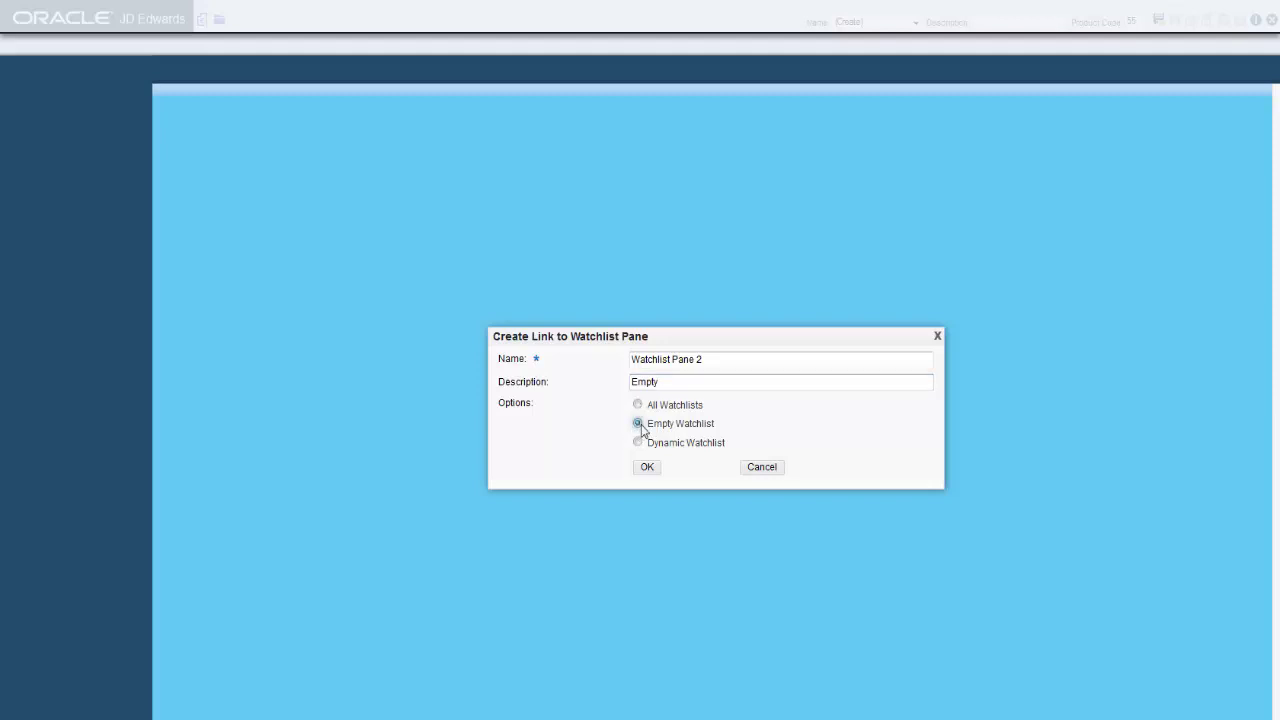
{"action": "left_click", "coordinate": [652, 470]}
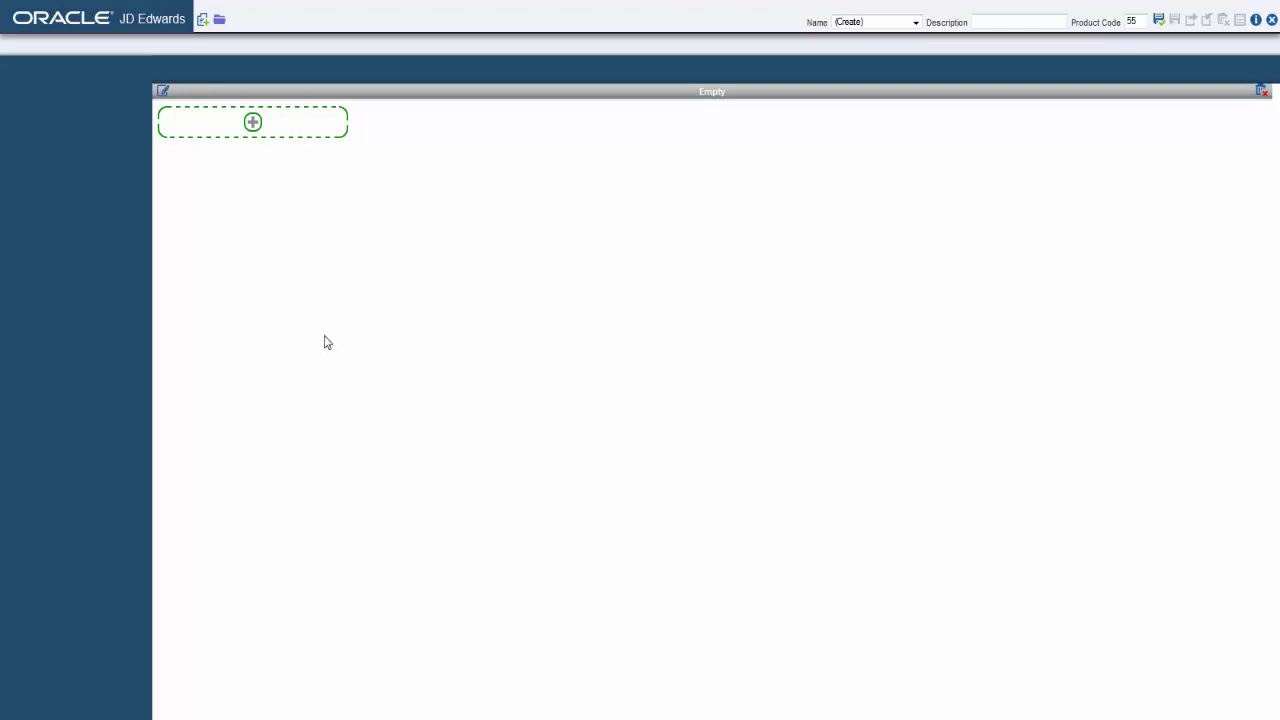
- Add Joint Venture Approved, CBM Warnings and OVFS Error Statements tiles to the Empty pane
{"action": "left_click", "coordinate": [253, 123]}
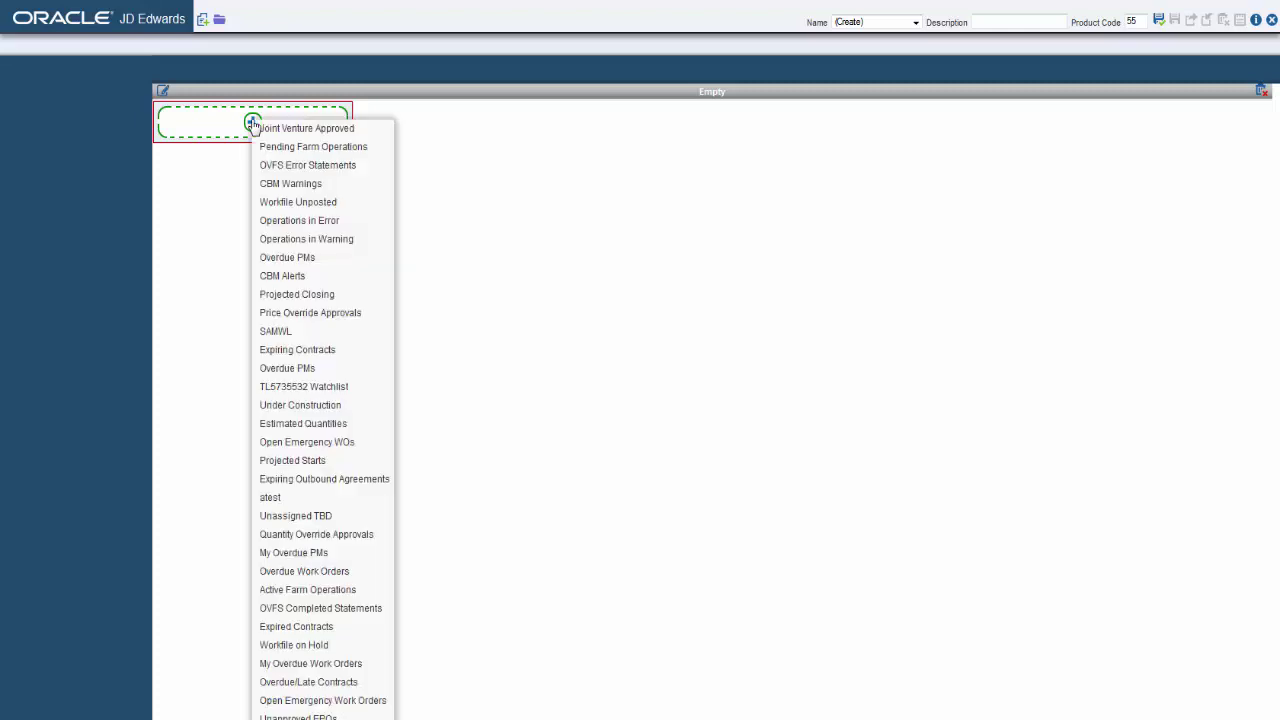
{"action": "left_click", "coordinate": [325, 129]}
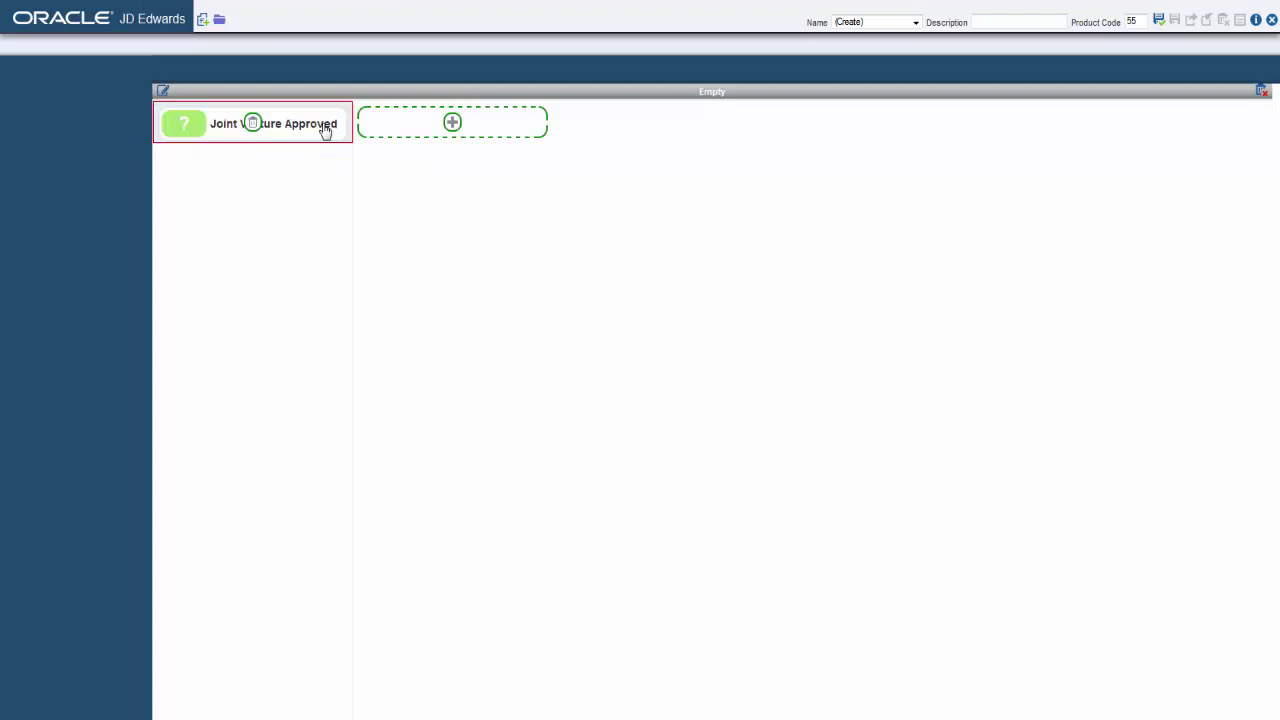
{"action": "left_click", "coordinate": [452, 122]}
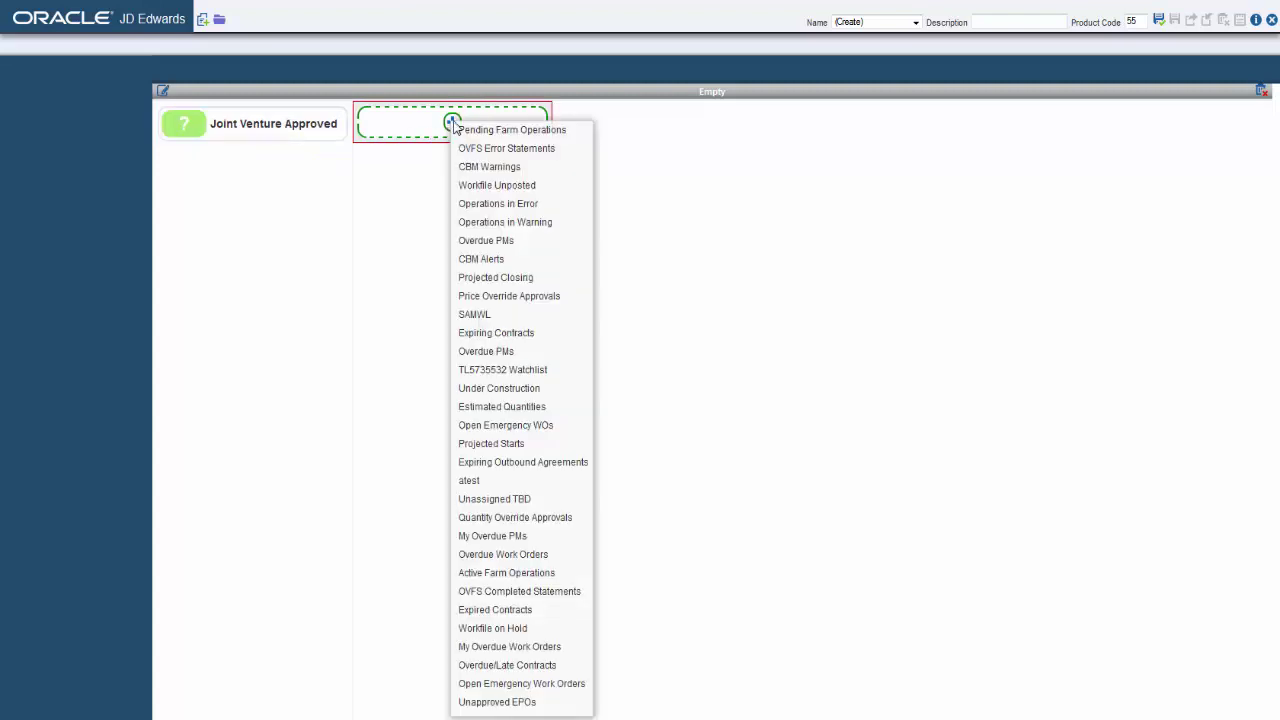
{"action": "left_click", "coordinate": [480, 167]}
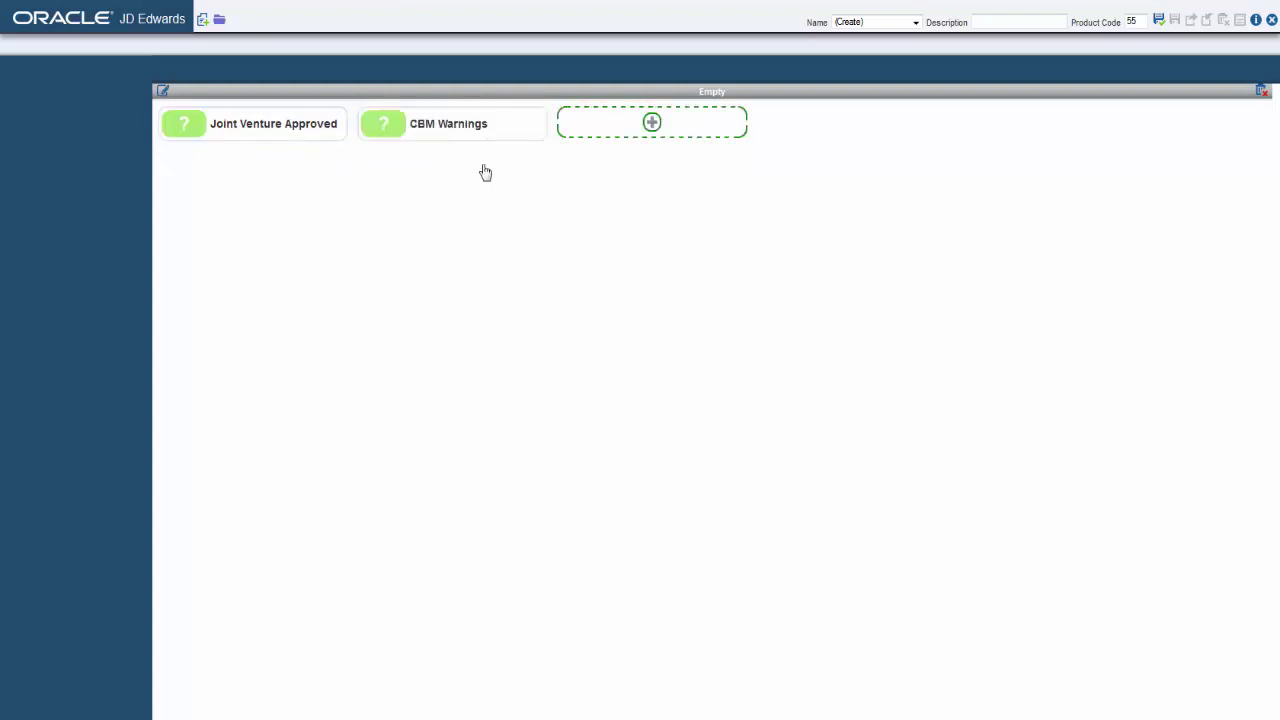
{"action": "left_click", "coordinate": [652, 122]}
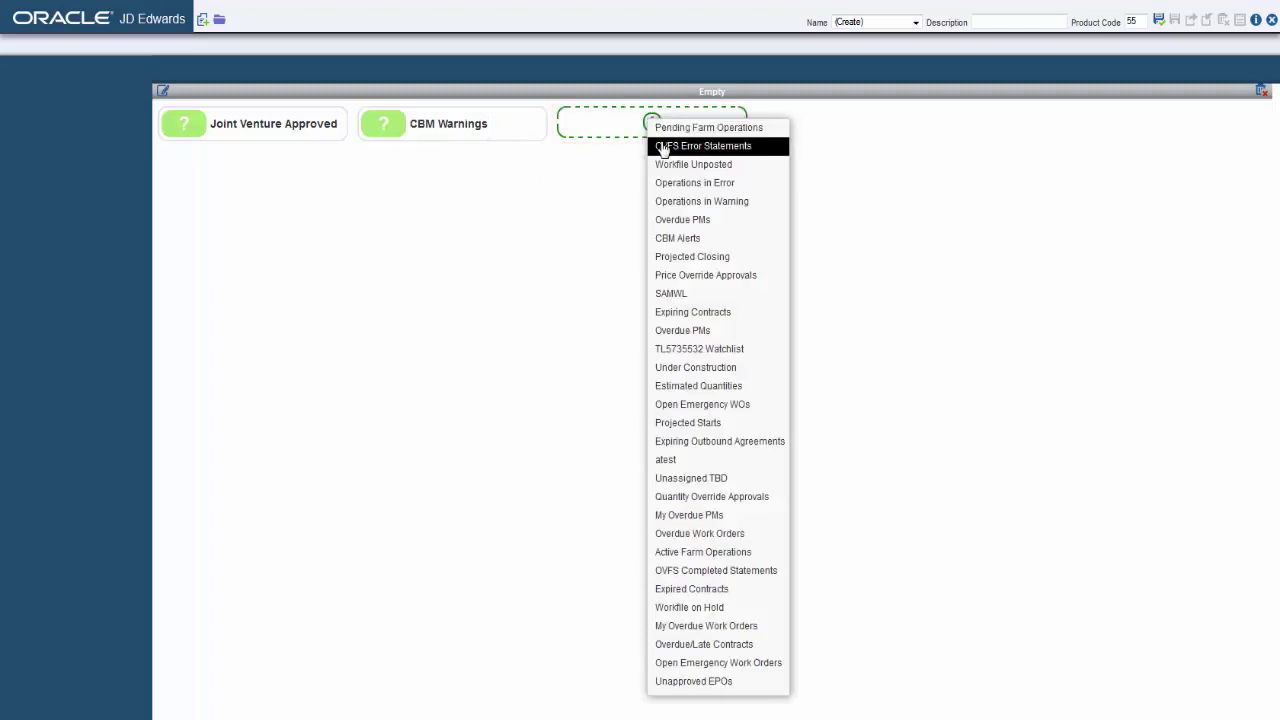
{"action": "left_click", "coordinate": [662, 147]}
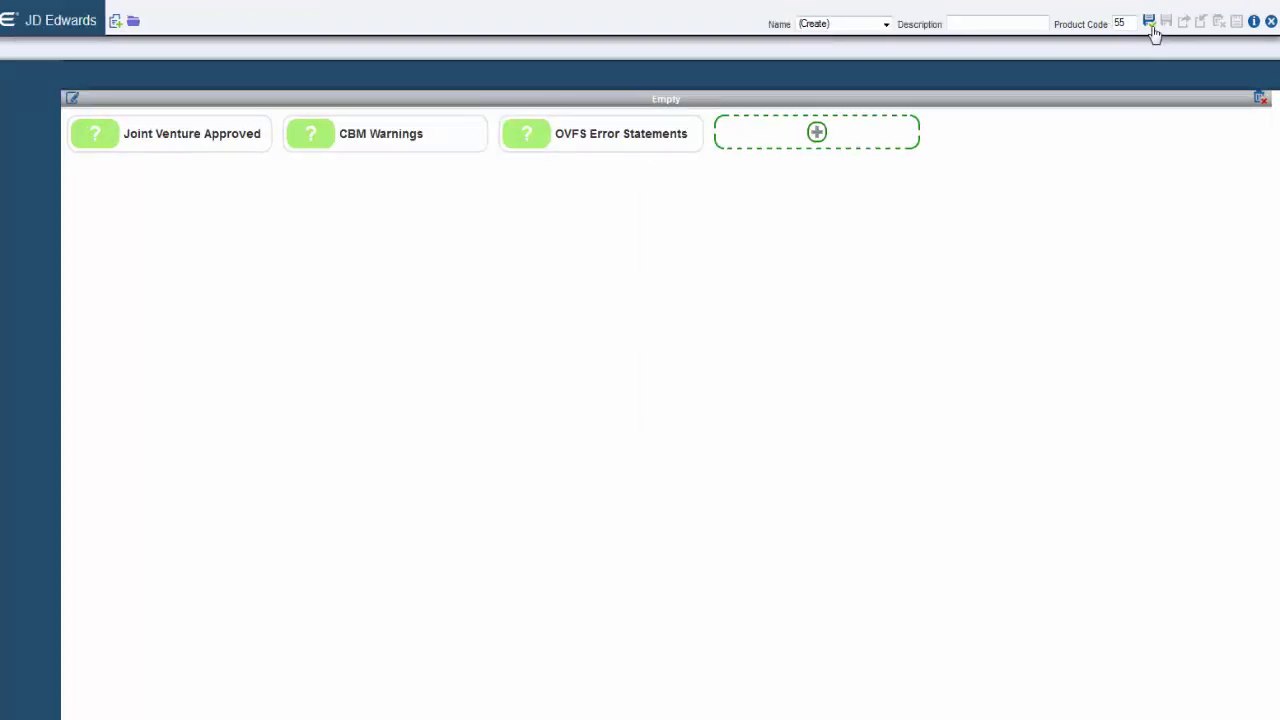
- Save the page as 'Empty Watchlist' and start another (Create) blank page
{"action": "left_click", "coordinate": [1154, 30]}
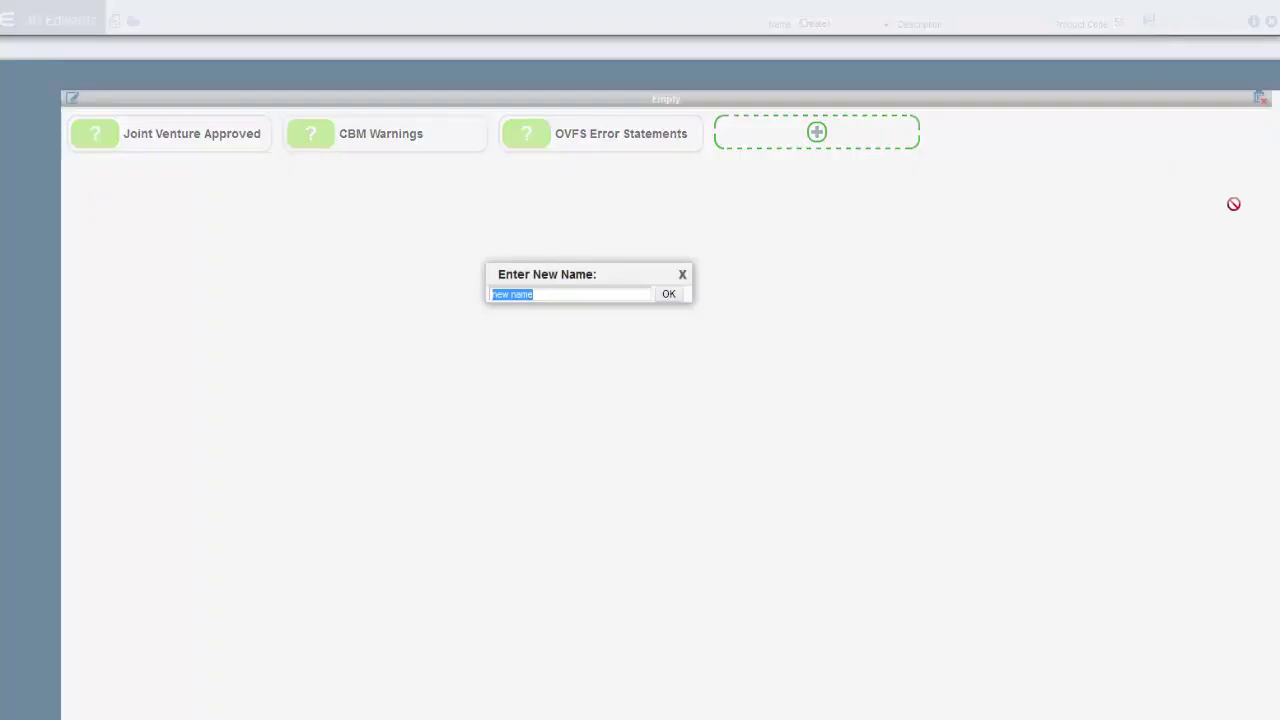
{"action": "type", "text": "Empty Watchlist"}
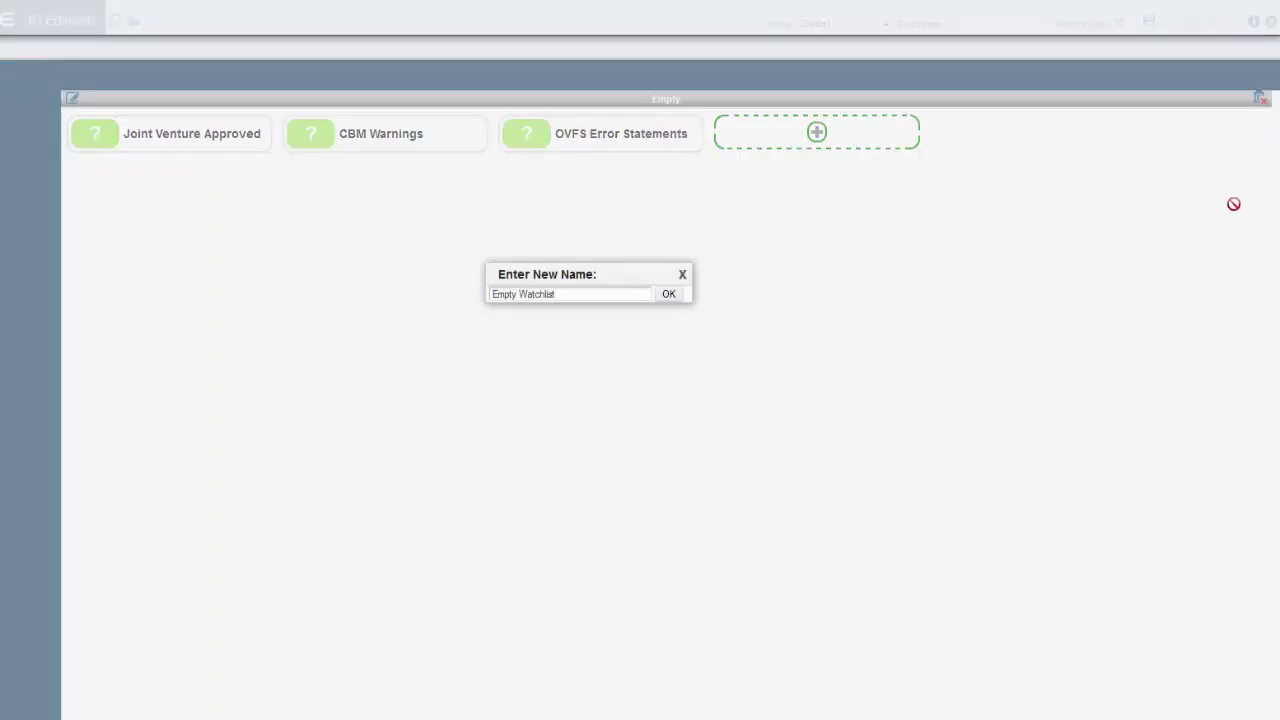
{"action": "left_click", "coordinate": [669, 295]}
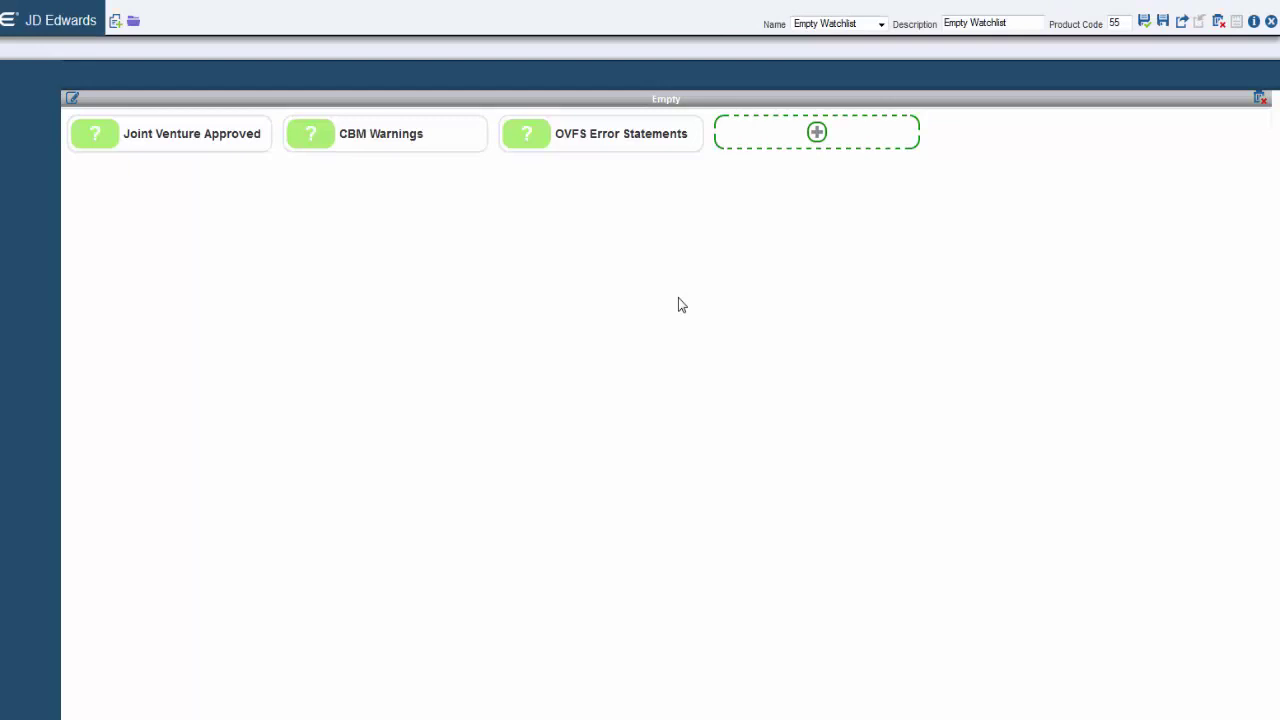
{"action": "left_click", "coordinate": [880, 25]}
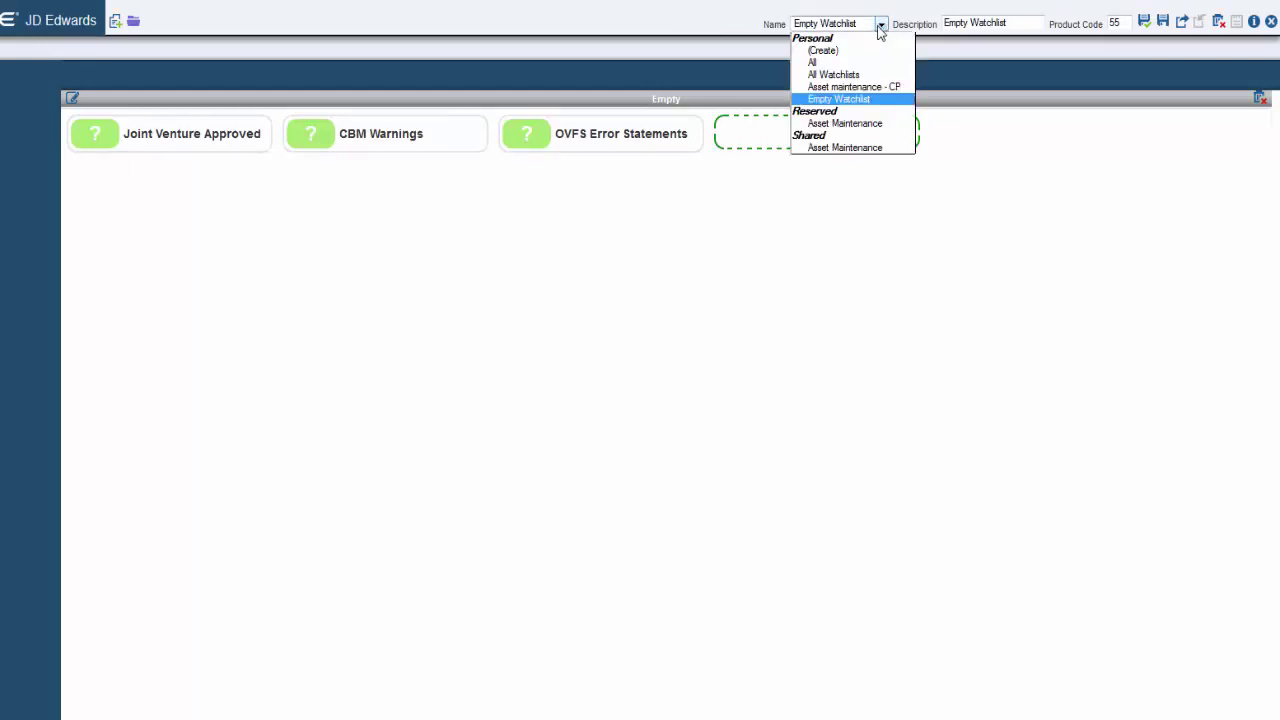
{"action": "left_click", "coordinate": [823, 50]}
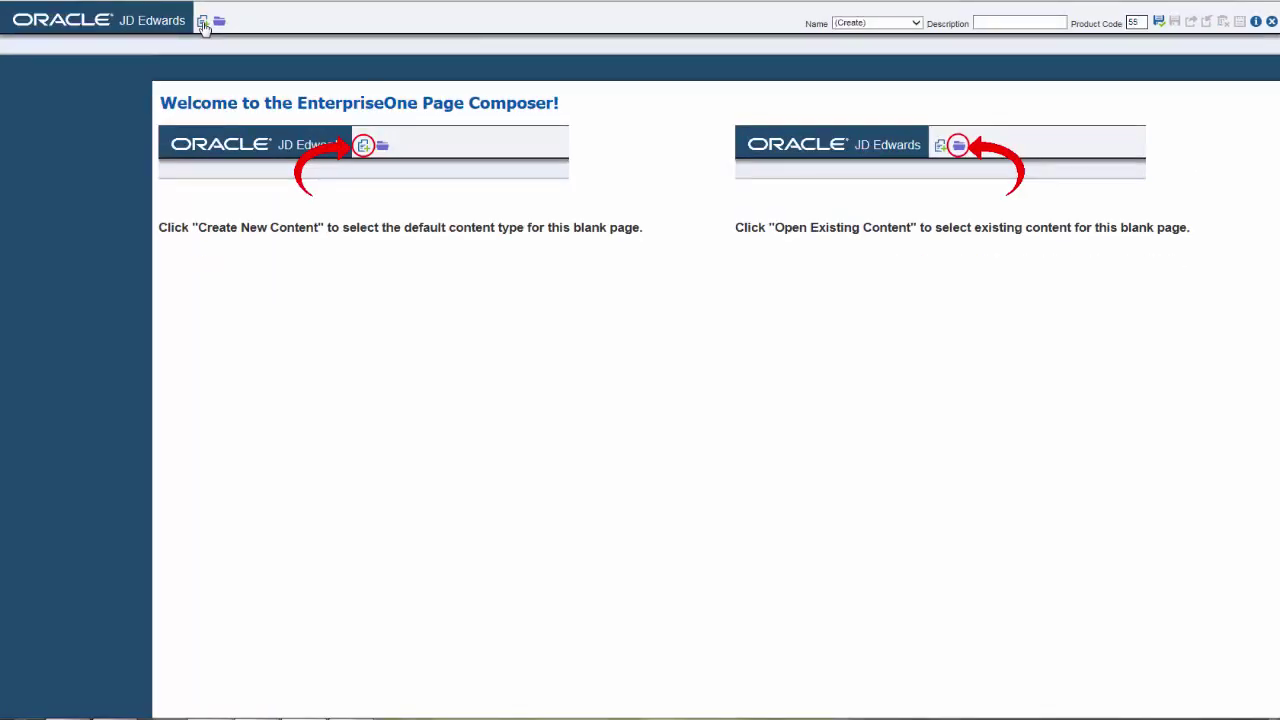
- Add 'Watchlist Pane 3' with description 'Dynamic', set to the Dynamic Watchlist option
{"action": "left_click", "coordinate": [203, 23]}
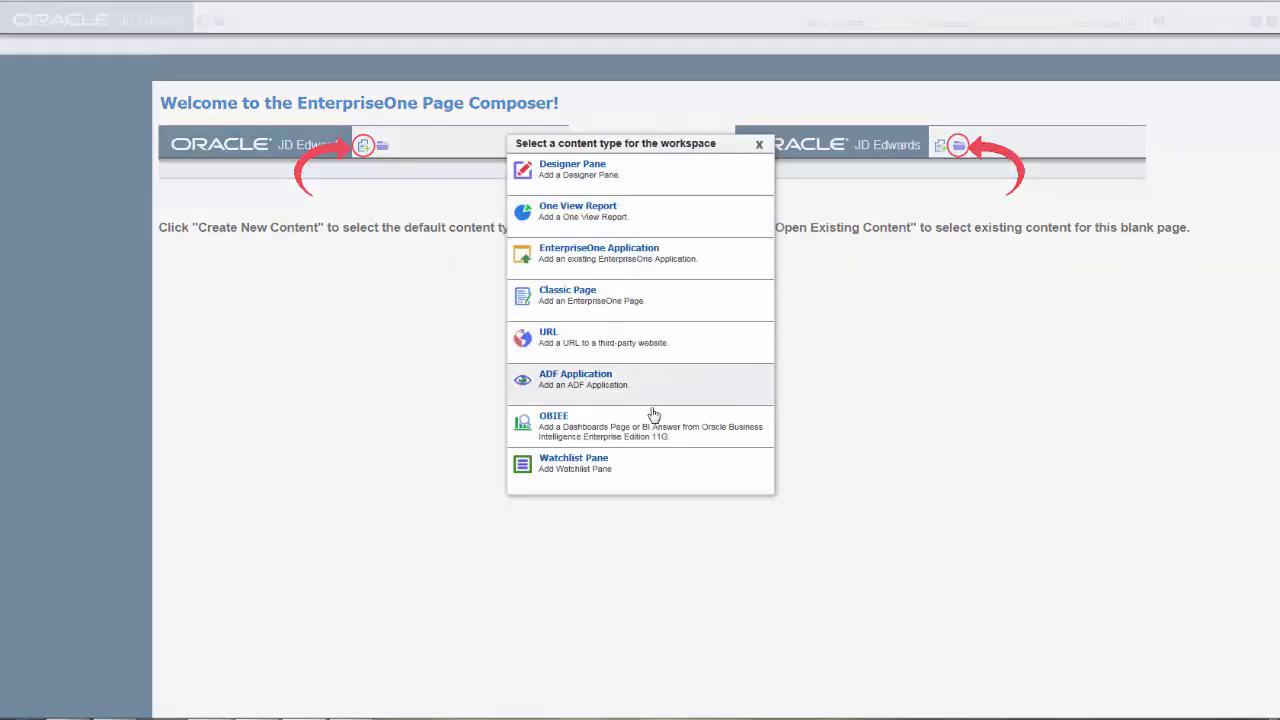
{"action": "left_click", "coordinate": [655, 481]}
{"action": "left_click", "coordinate": [729, 357]}
{"action": "type", "text": "Watchlist Pane 3"}
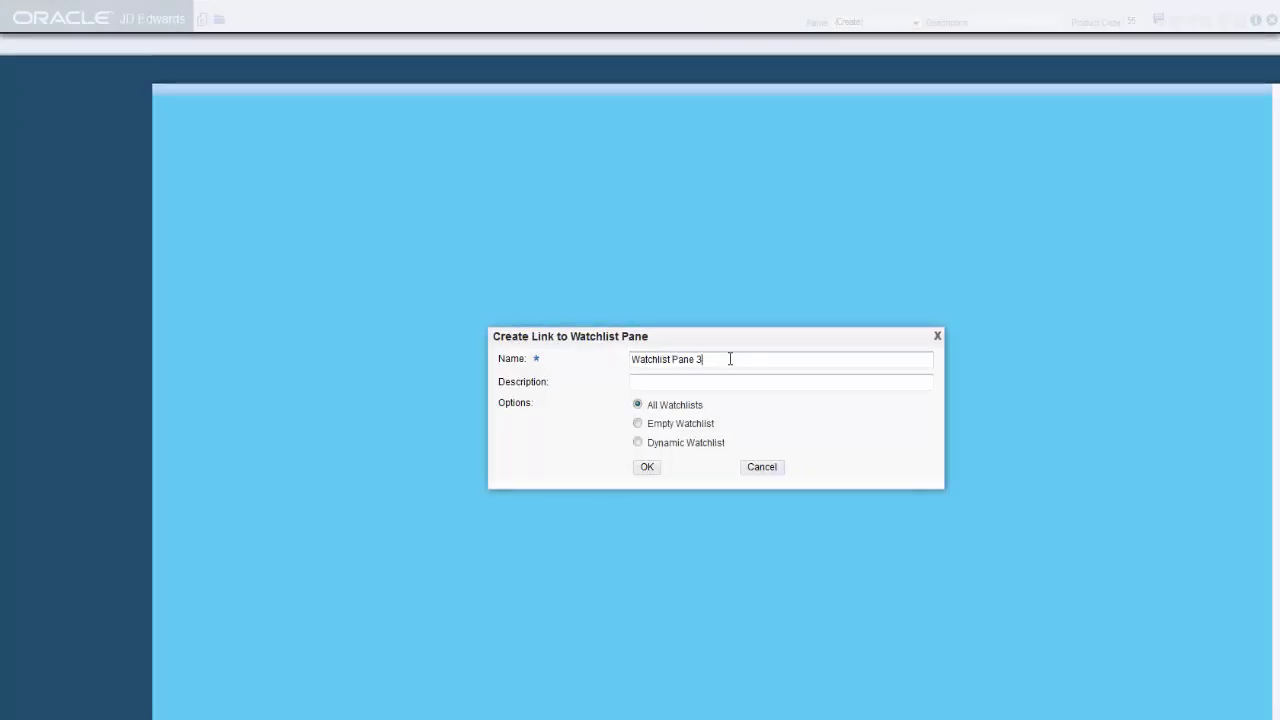
{"action": "key", "text": "Tab"}
{"action": "type", "text": "Dynamic"}
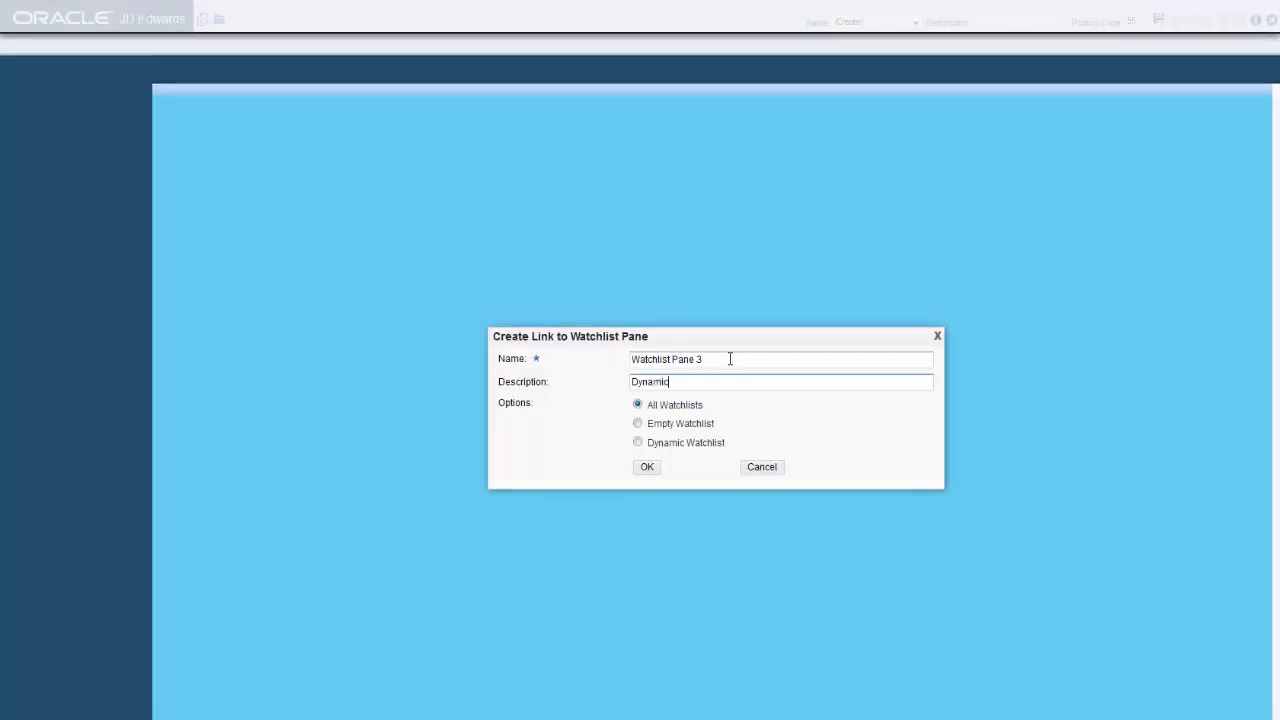
{"action": "left_click", "coordinate": [639, 443]}
{"action": "left_click", "coordinate": [648, 469]}
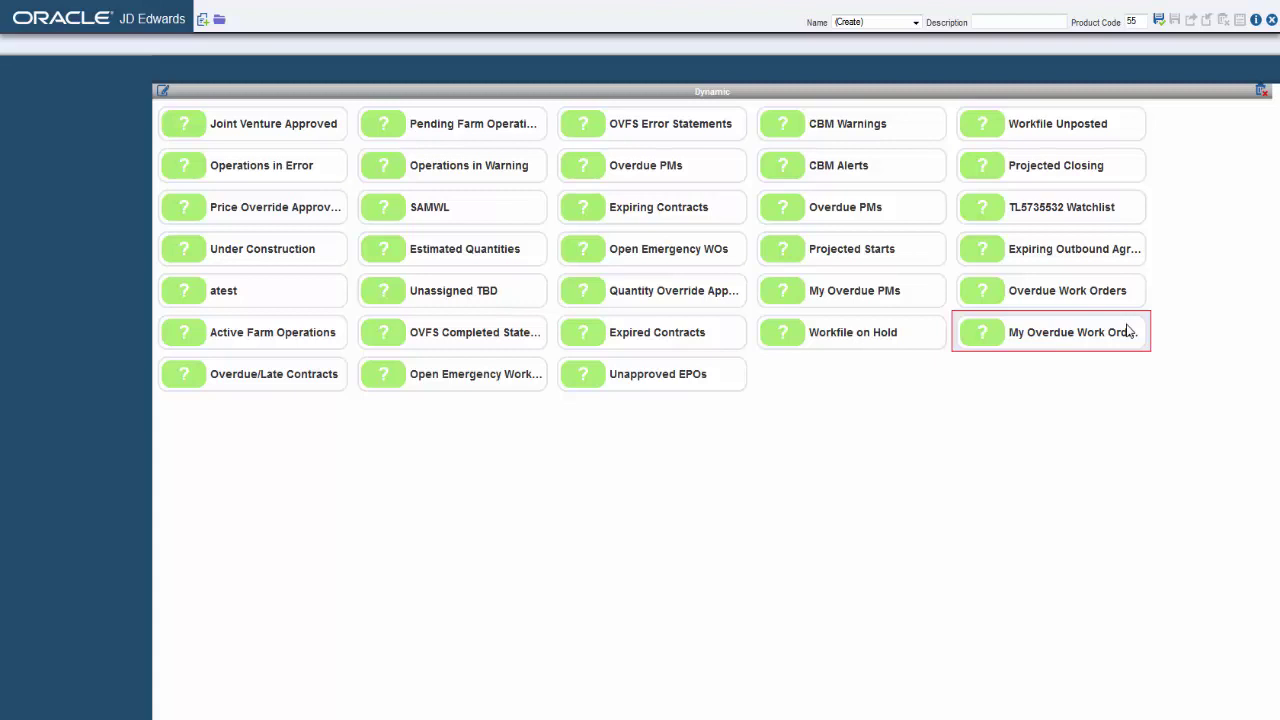
- Save the page as 'Dynamic Watchlist' and close Page Composer to return home
{"action": "left_click", "coordinate": [1158, 22]}
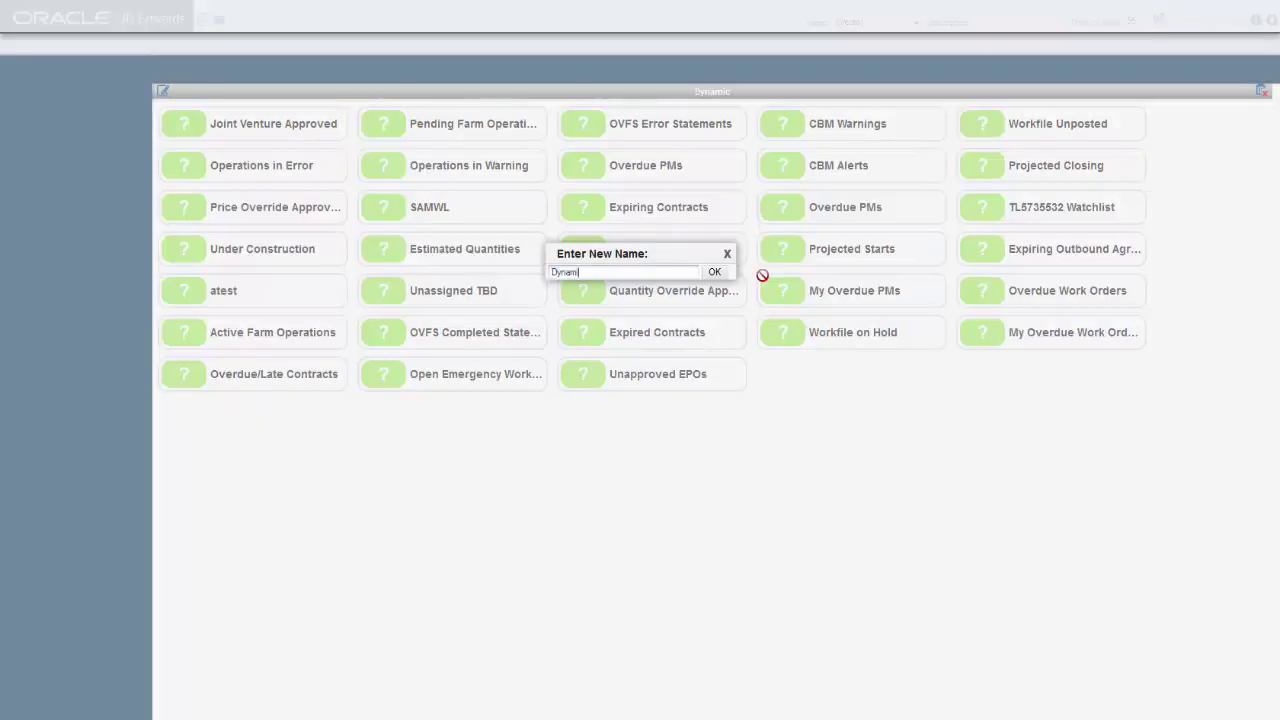
{"action": "type", "text": "Dynamic Watchlist"}
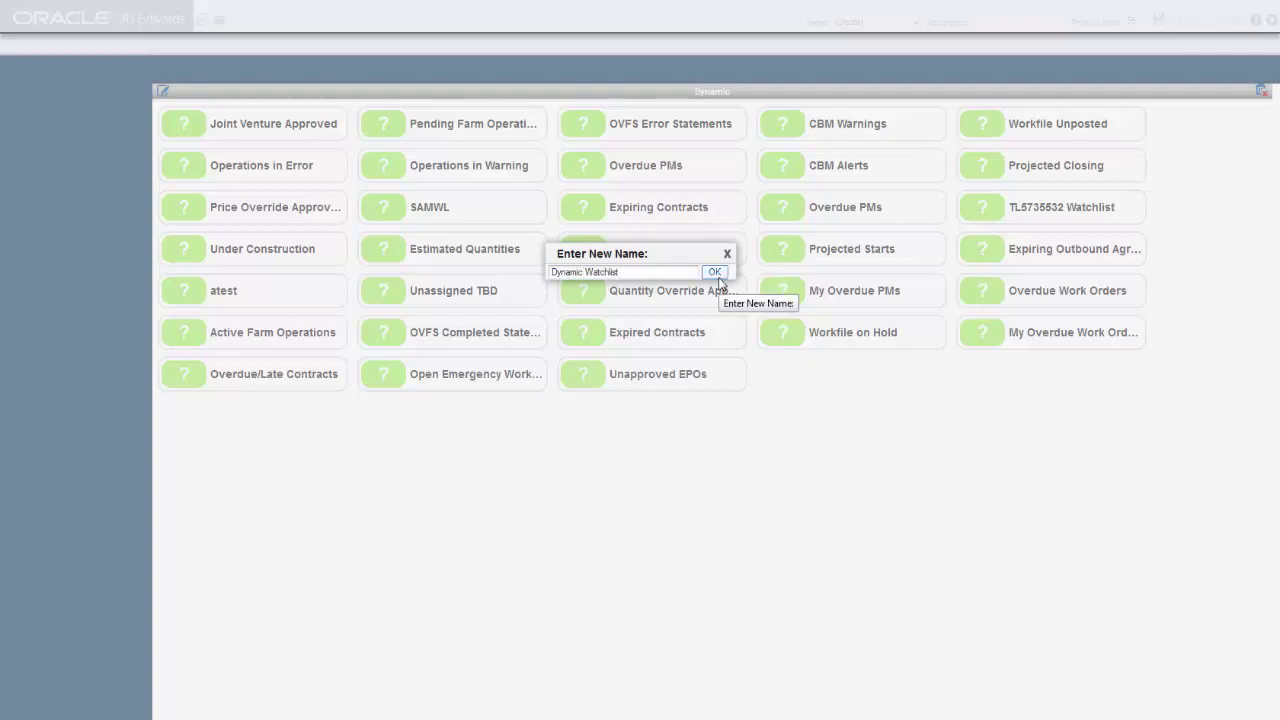
{"action": "left_click", "coordinate": [714, 272]}
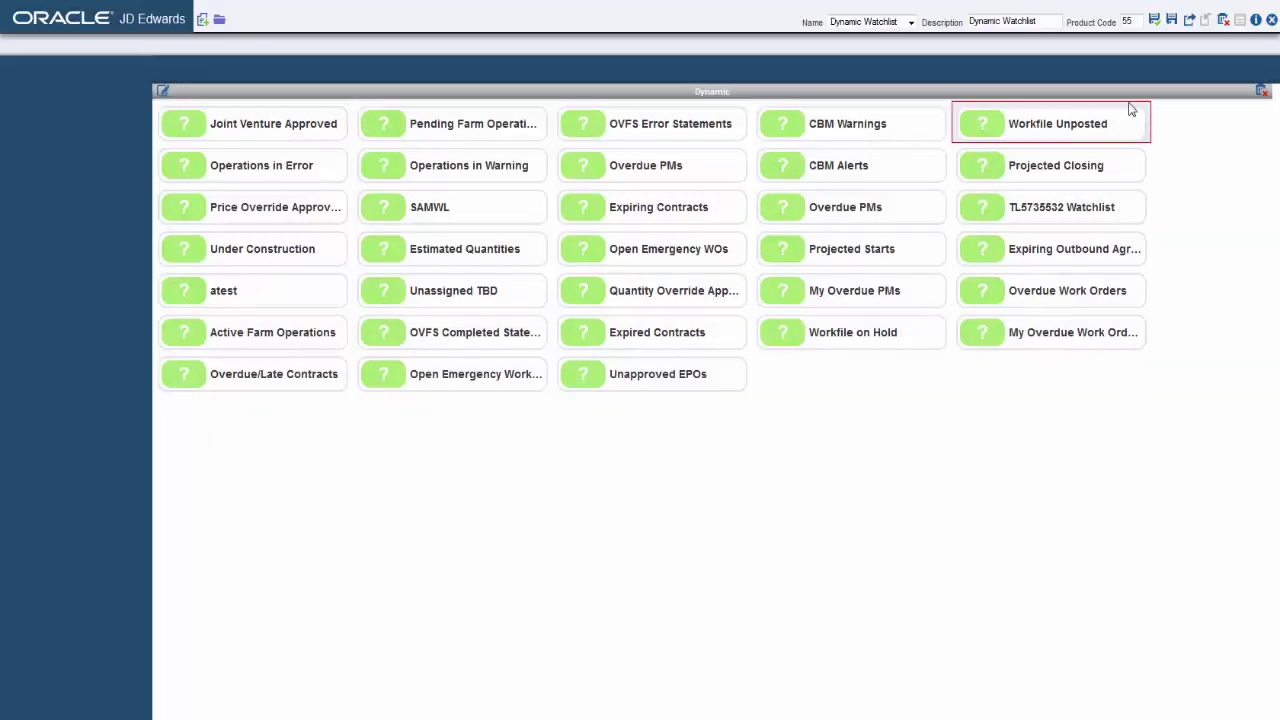
{"action": "left_click", "coordinate": [1272, 22]}
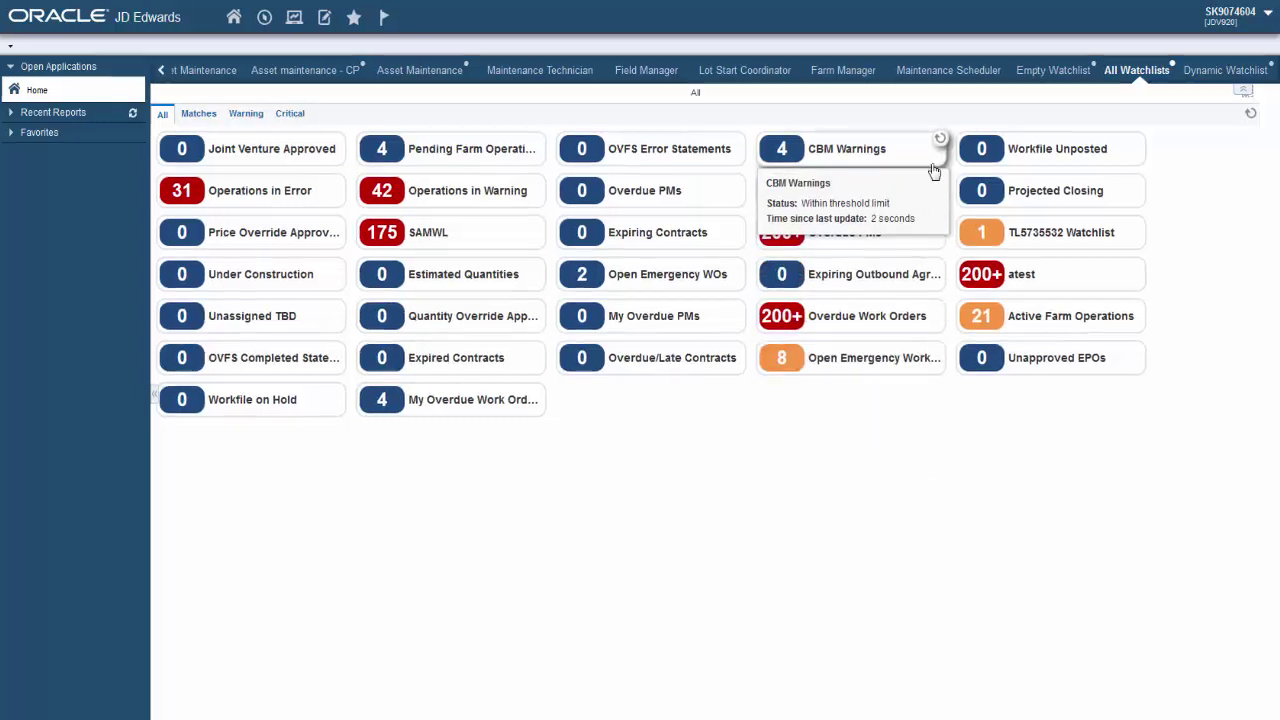
- Refresh the count on the CBM Warnings tile
{"action": "mouse_move", "coordinate": [935, 192]}
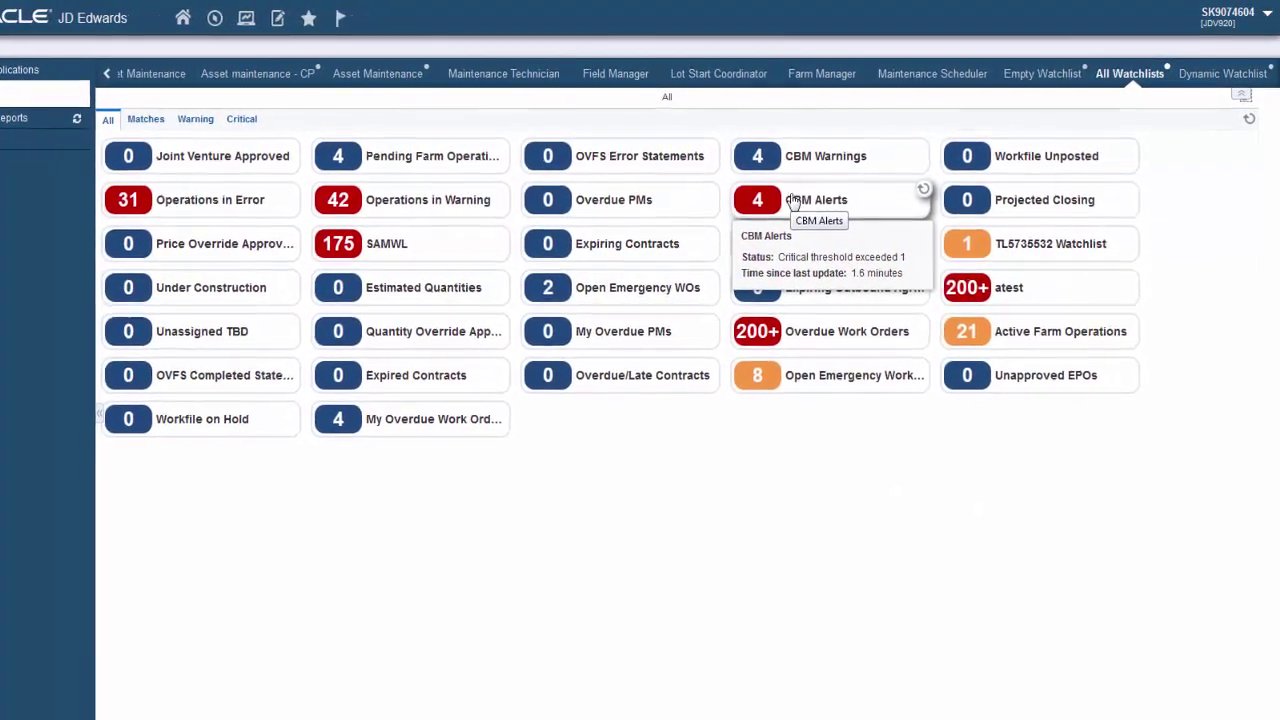
{"action": "mouse_move", "coordinate": [806, 246]}
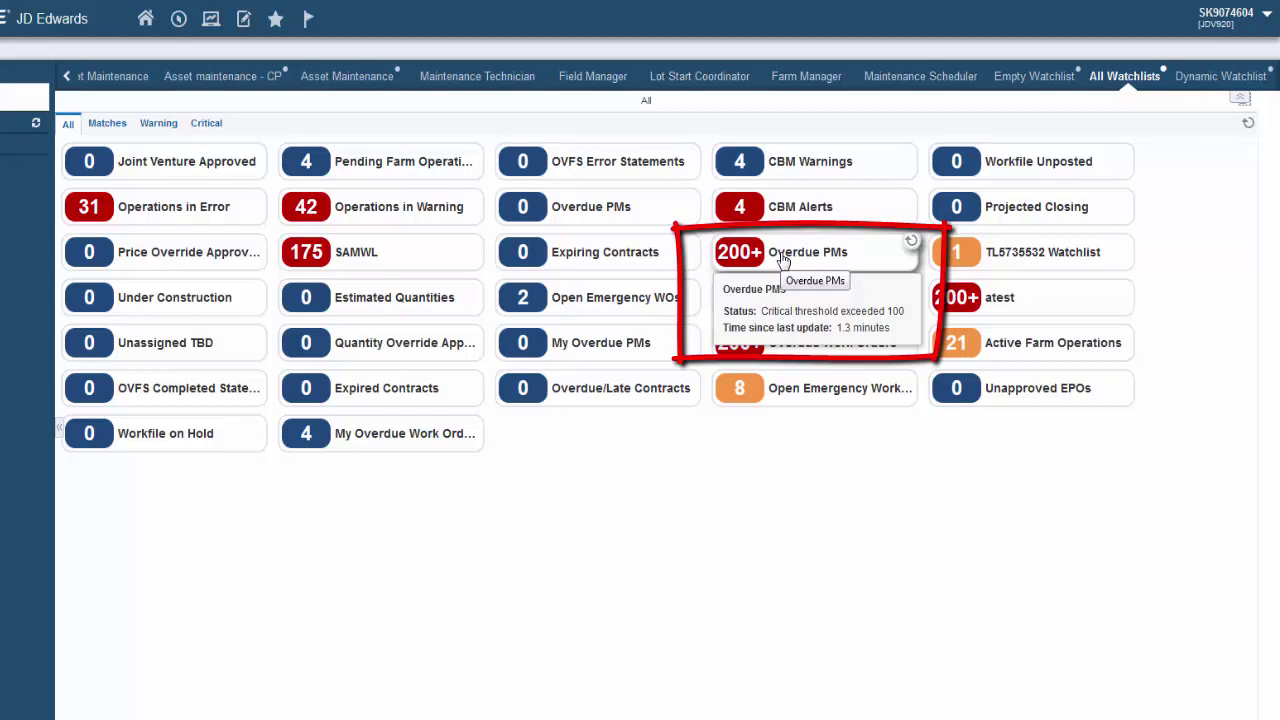
{"action": "left_click", "coordinate": [912, 155]}
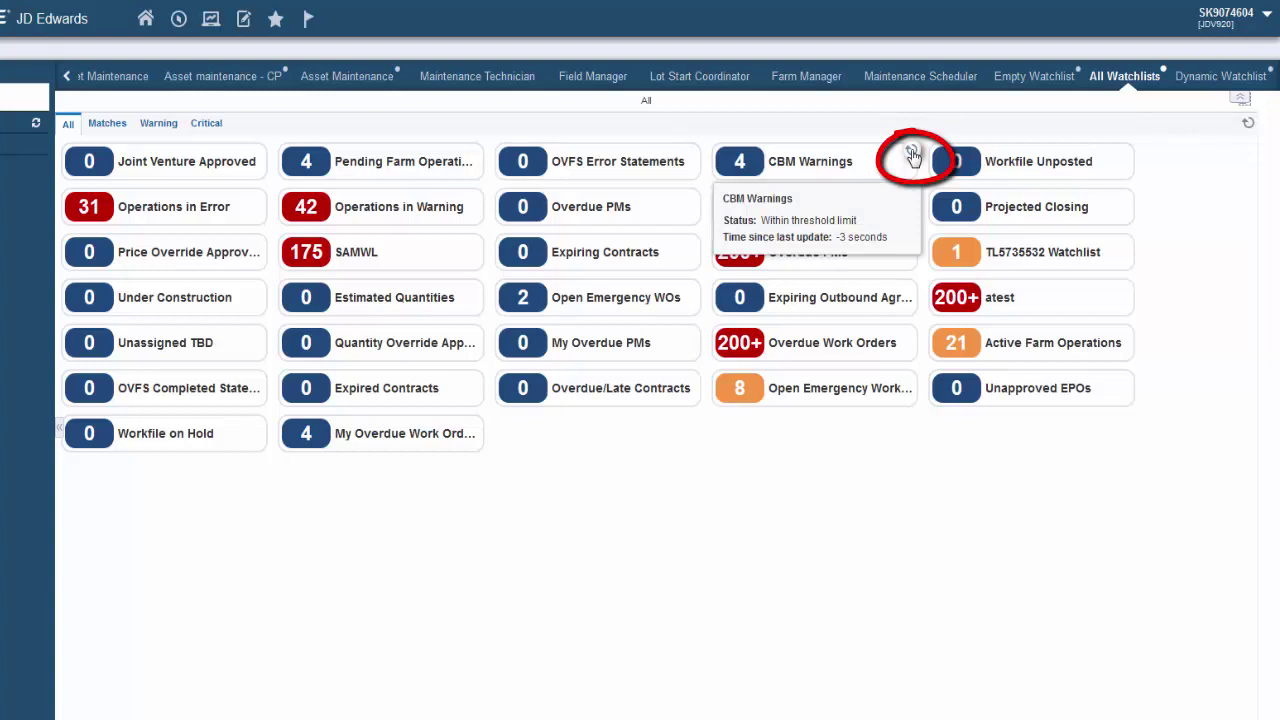
- Refresh all watchlist counts, revealing an Open Emergency Work tile with count 8
{"action": "left_click", "coordinate": [1247, 125]}
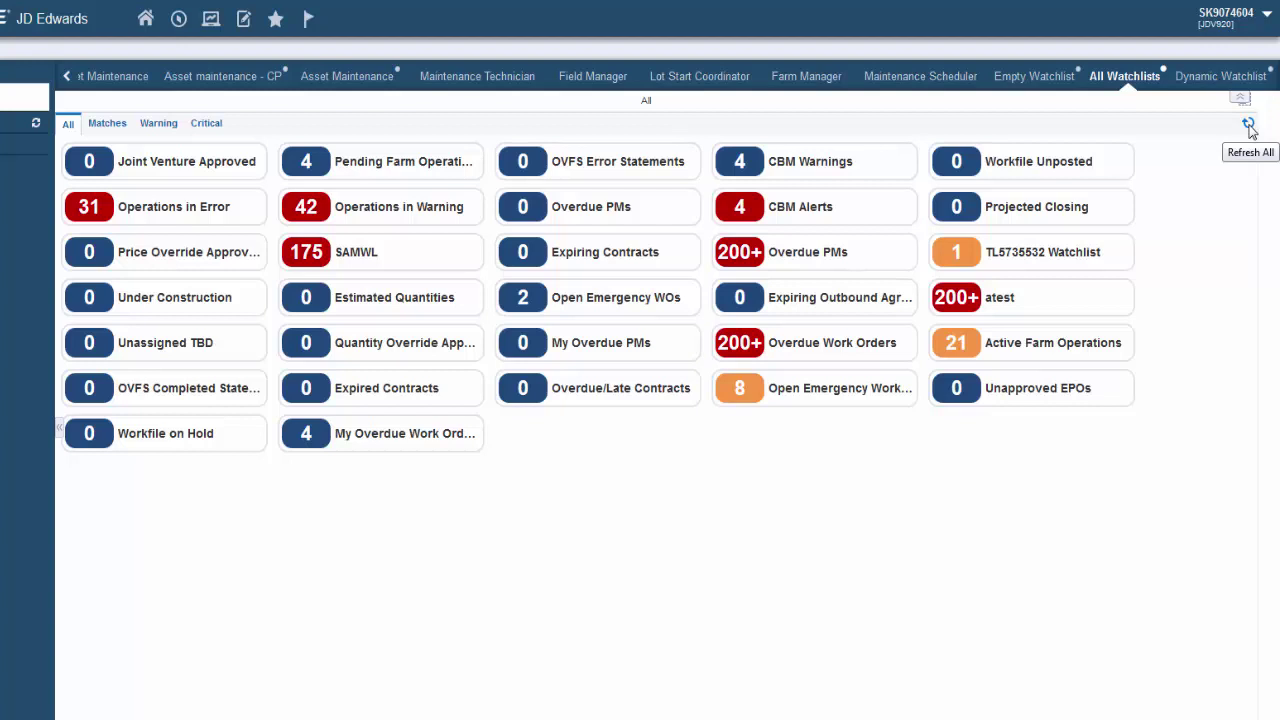
{"action": "mouse_move", "coordinate": [862, 172]}
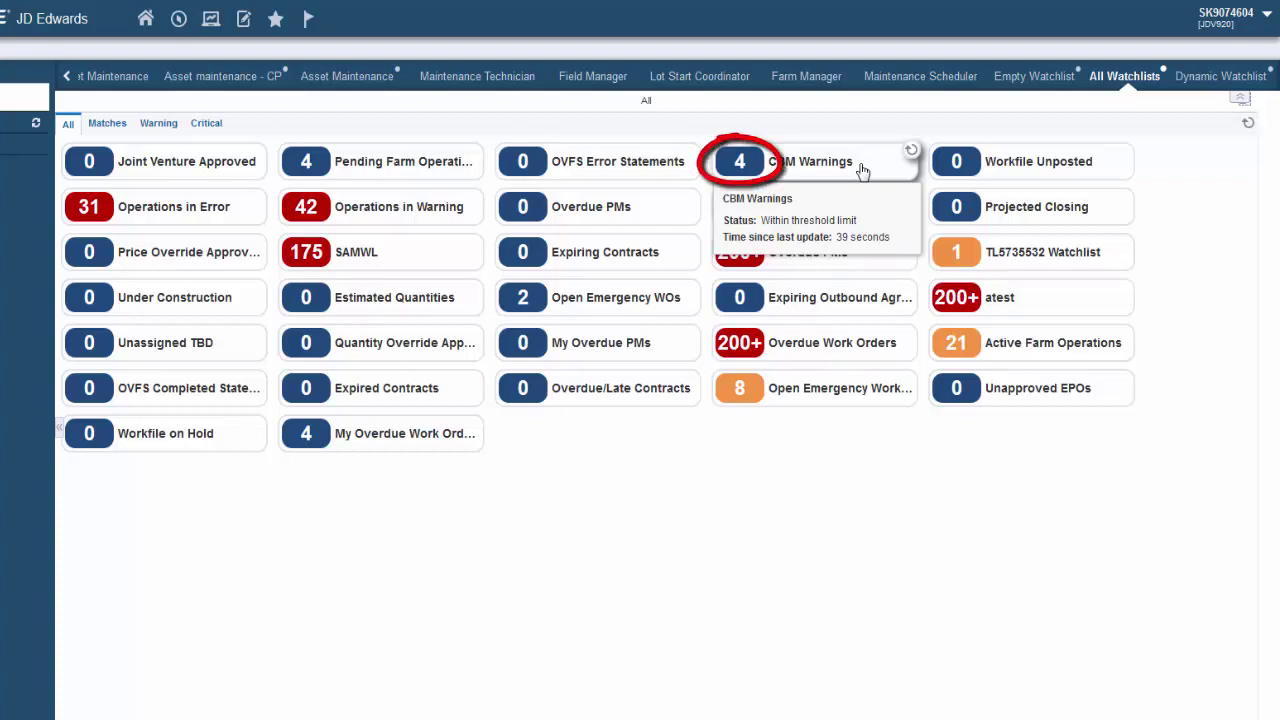
{"action": "mouse_move", "coordinate": [845, 400]}
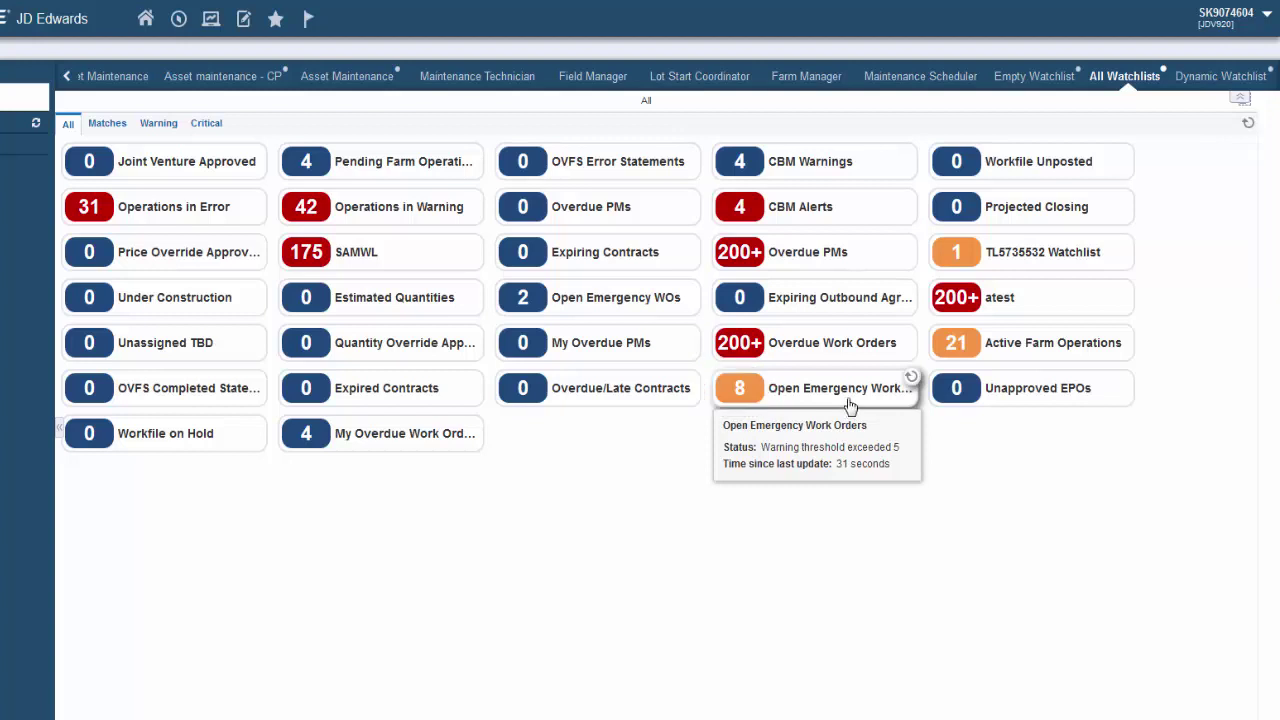
{"action": "mouse_move", "coordinate": [864, 348]}
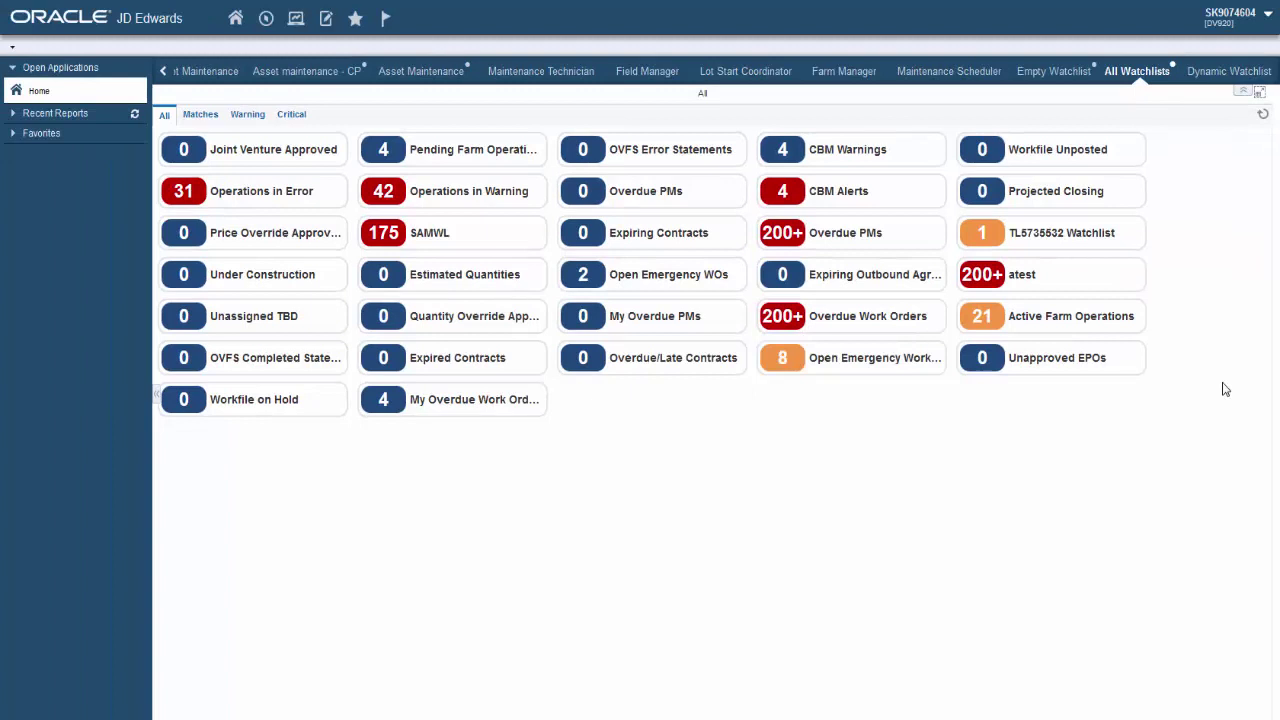
{"action": "left_click", "coordinate": [386, 20]}
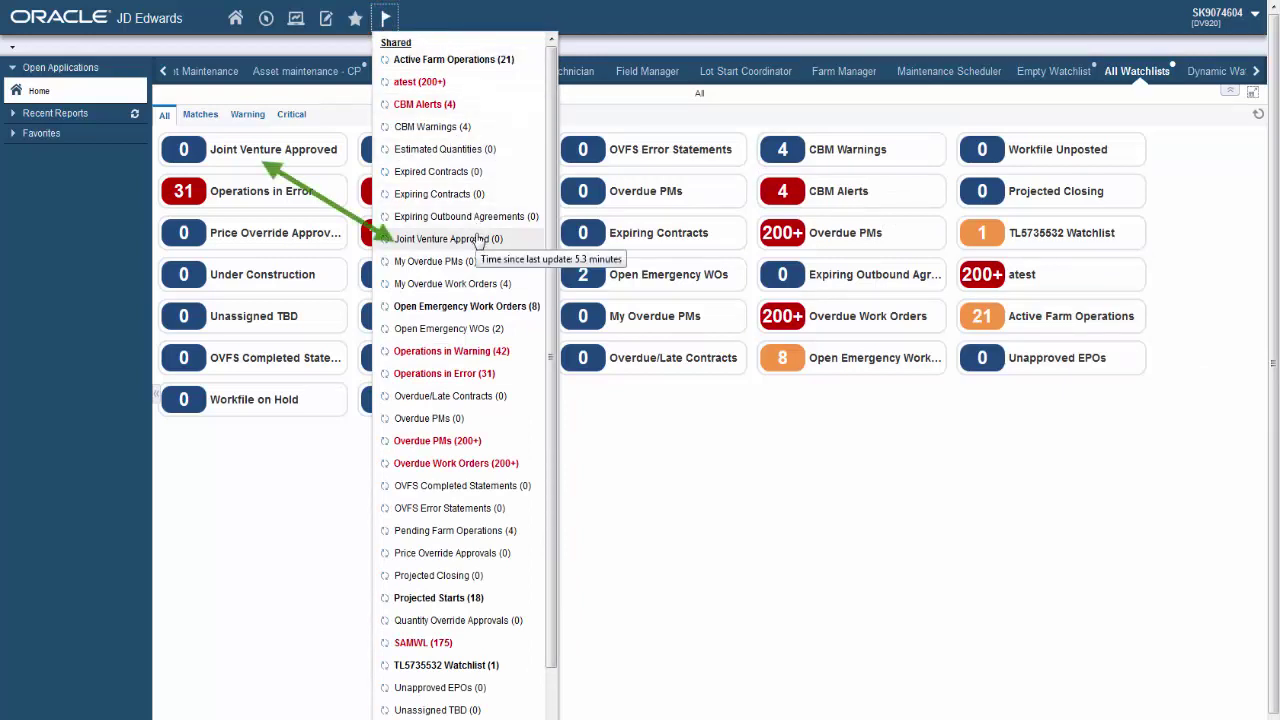
{"action": "mouse_move", "coordinate": [320, 157]}
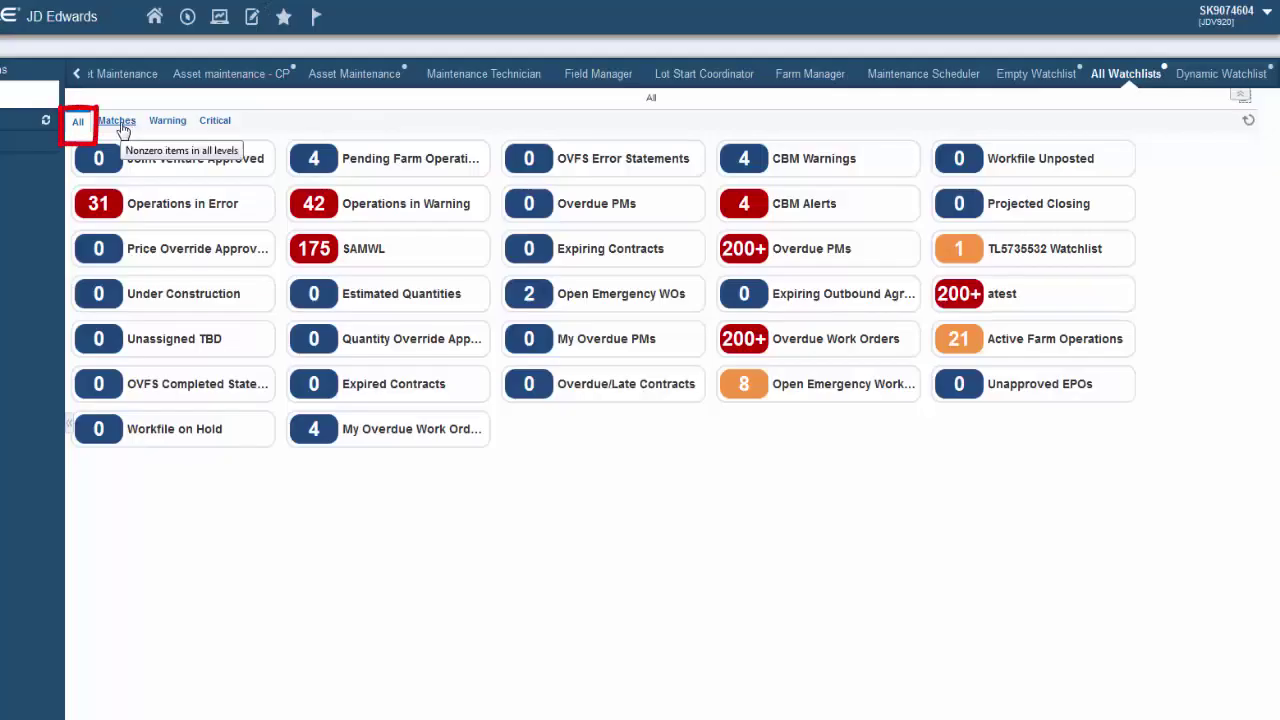
- Filter All Watchlists by Matches, Warning and Critical, then switch to the Empty Watchlist page
{"action": "left_click", "coordinate": [118, 121]}
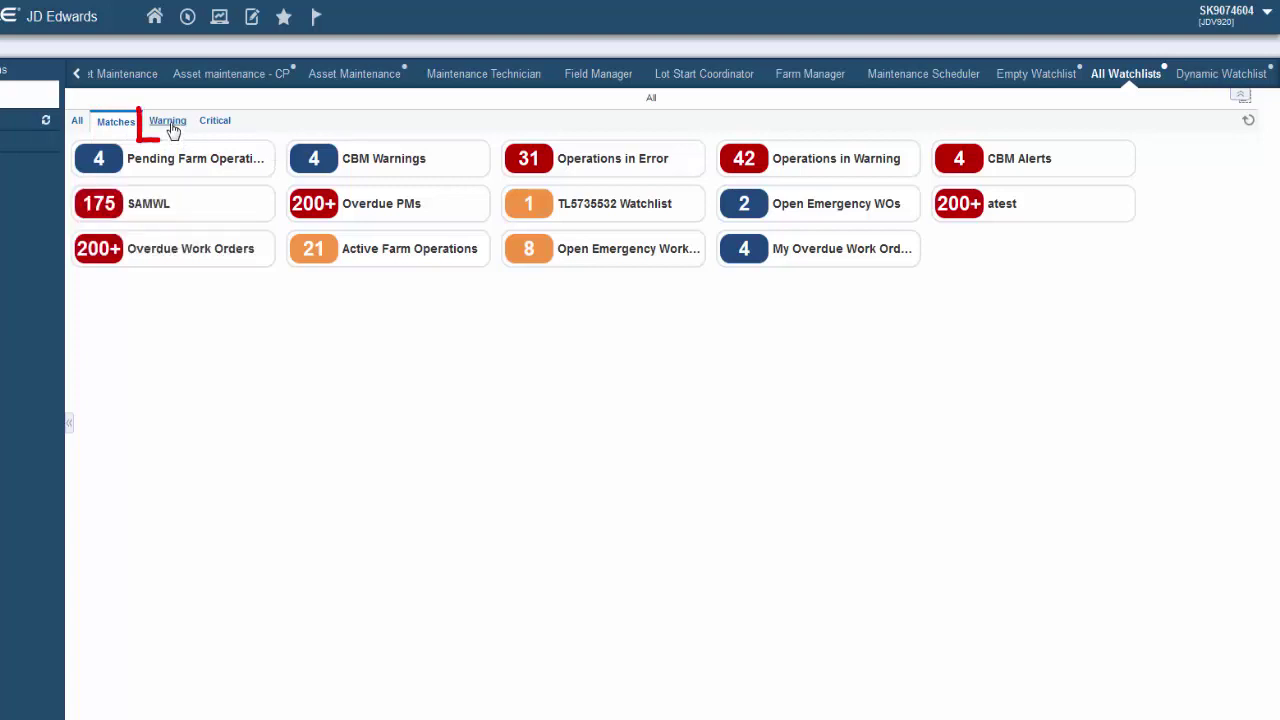
{"action": "left_click", "coordinate": [170, 124]}
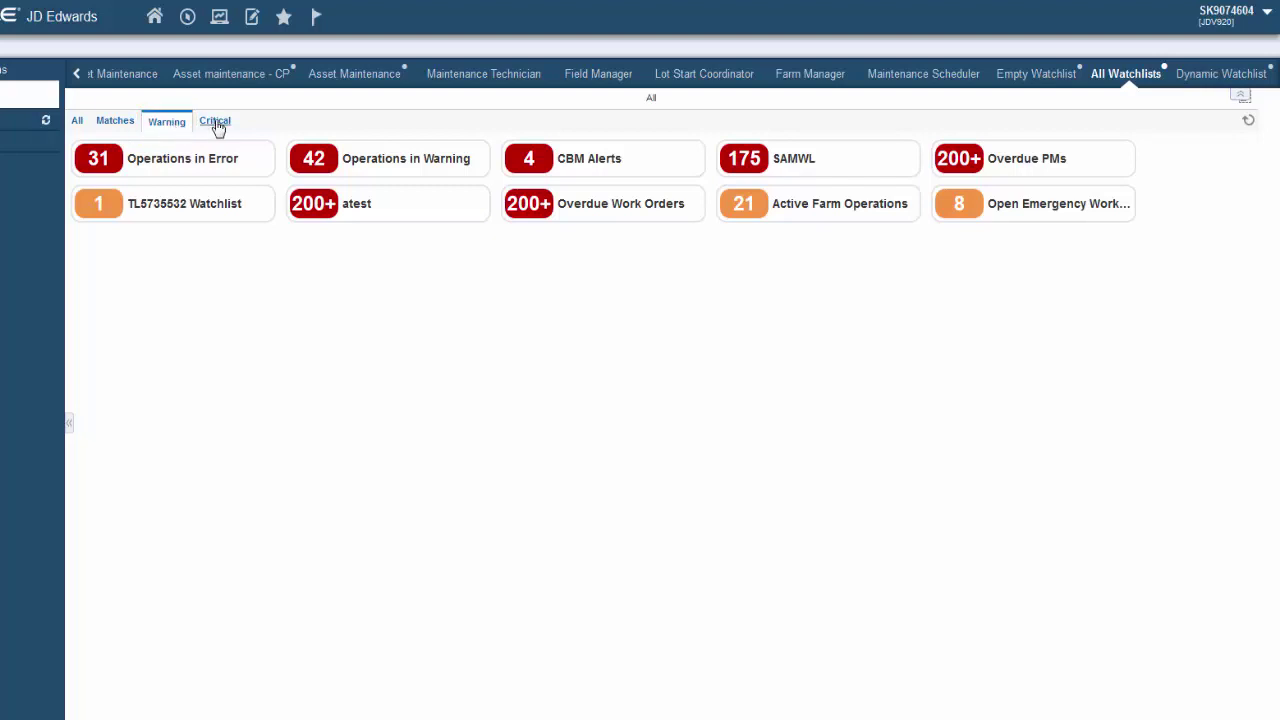
{"action": "left_click", "coordinate": [217, 124]}
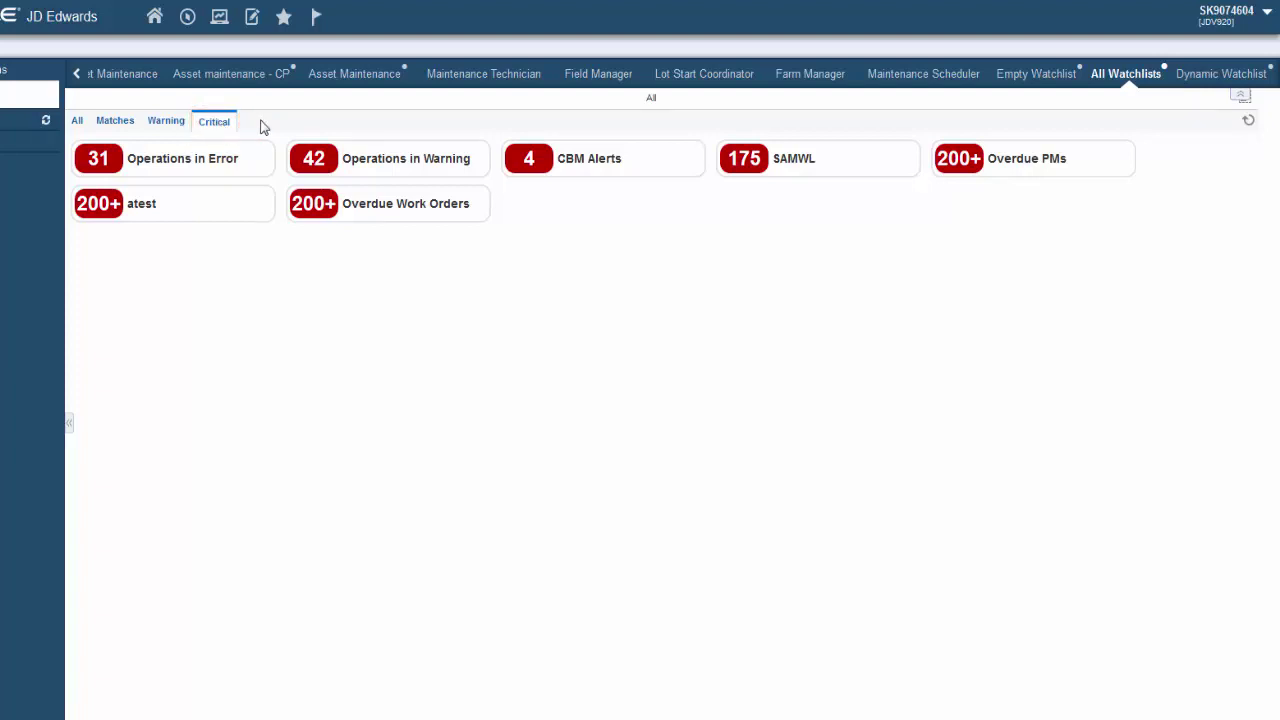
{"action": "left_click", "coordinate": [1038, 85]}
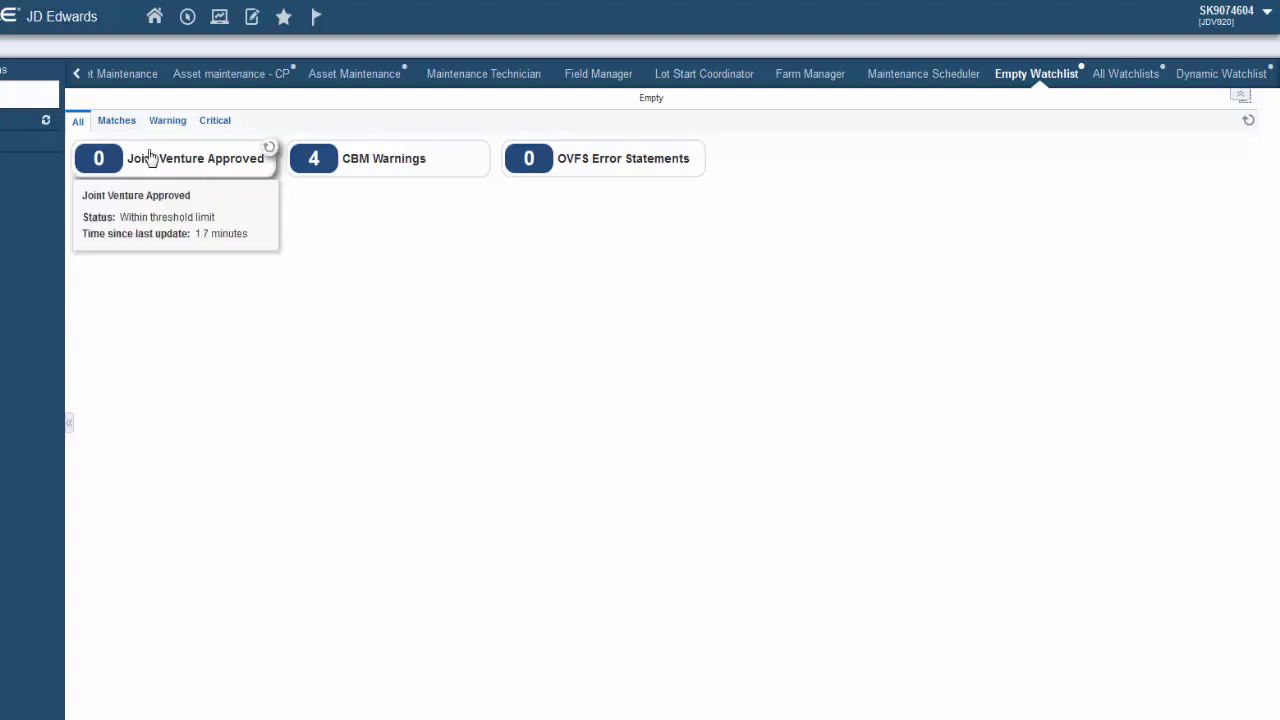
- Cycle Empty Watchlist's Matches, Warning, Critical and All filters, then switch to Dynamic Watchlist
{"action": "left_click", "coordinate": [118, 121]}
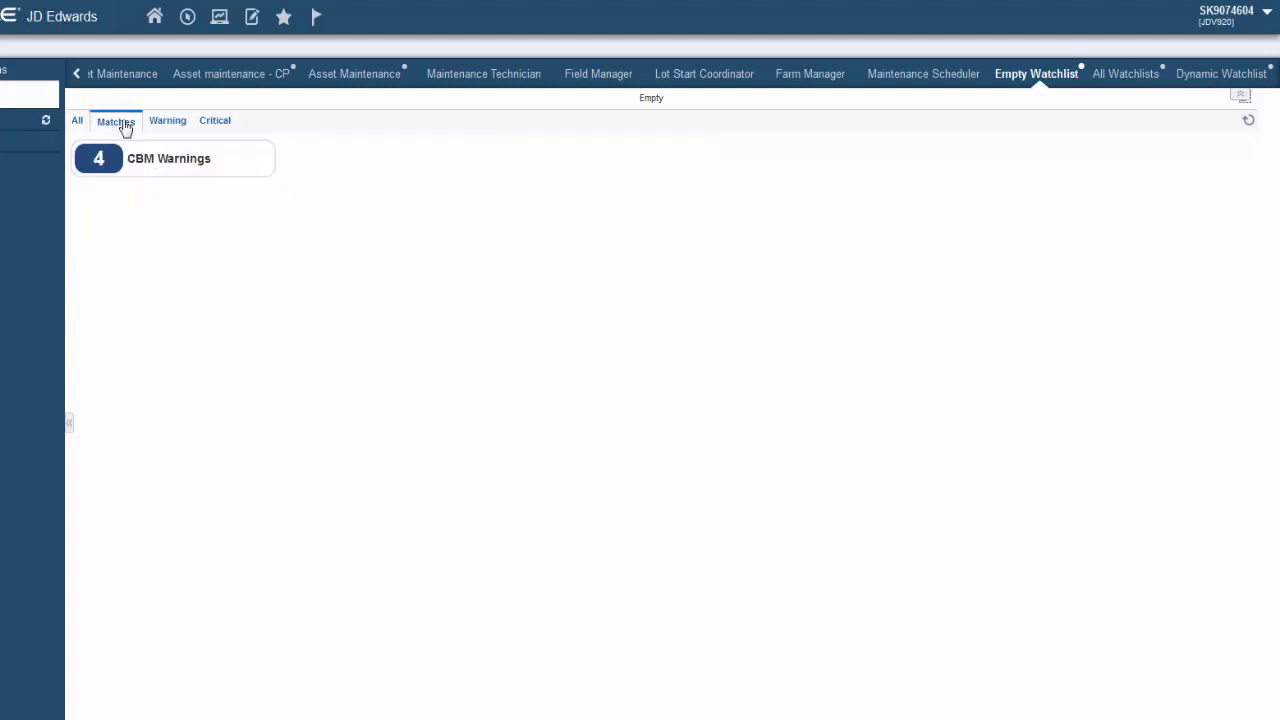
{"action": "left_click", "coordinate": [167, 124]}
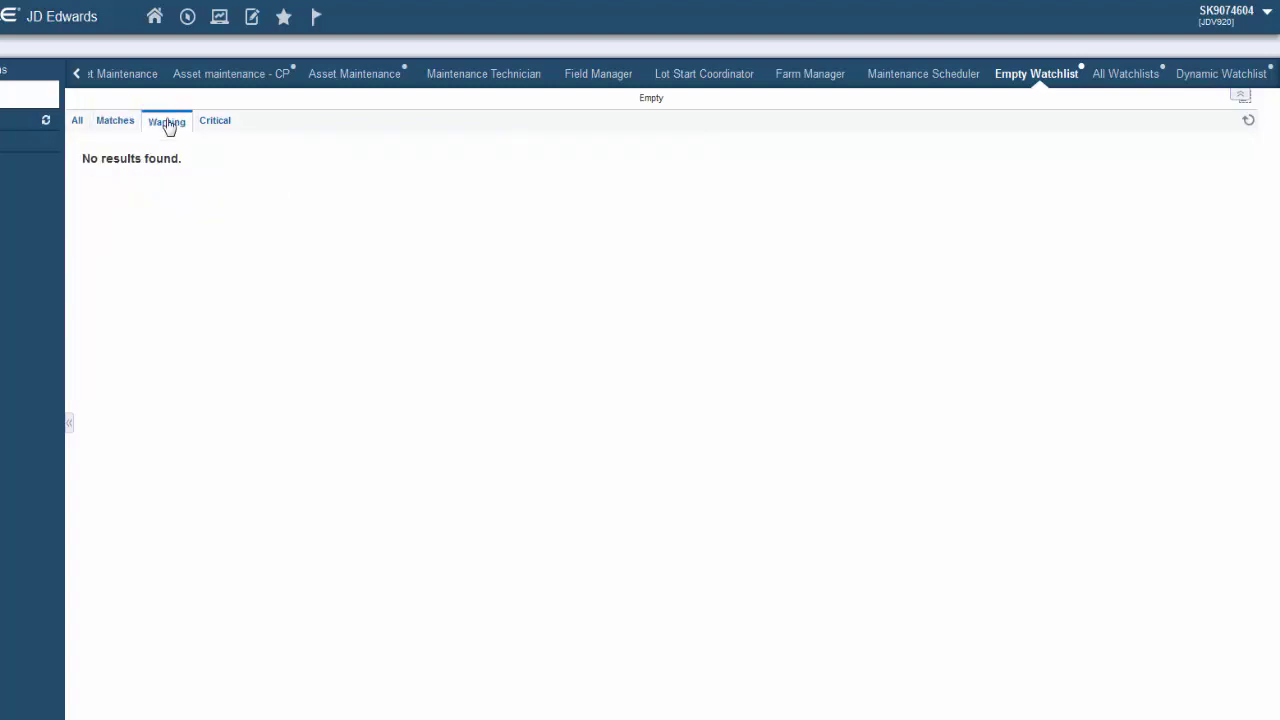
{"action": "left_click", "coordinate": [216, 125]}
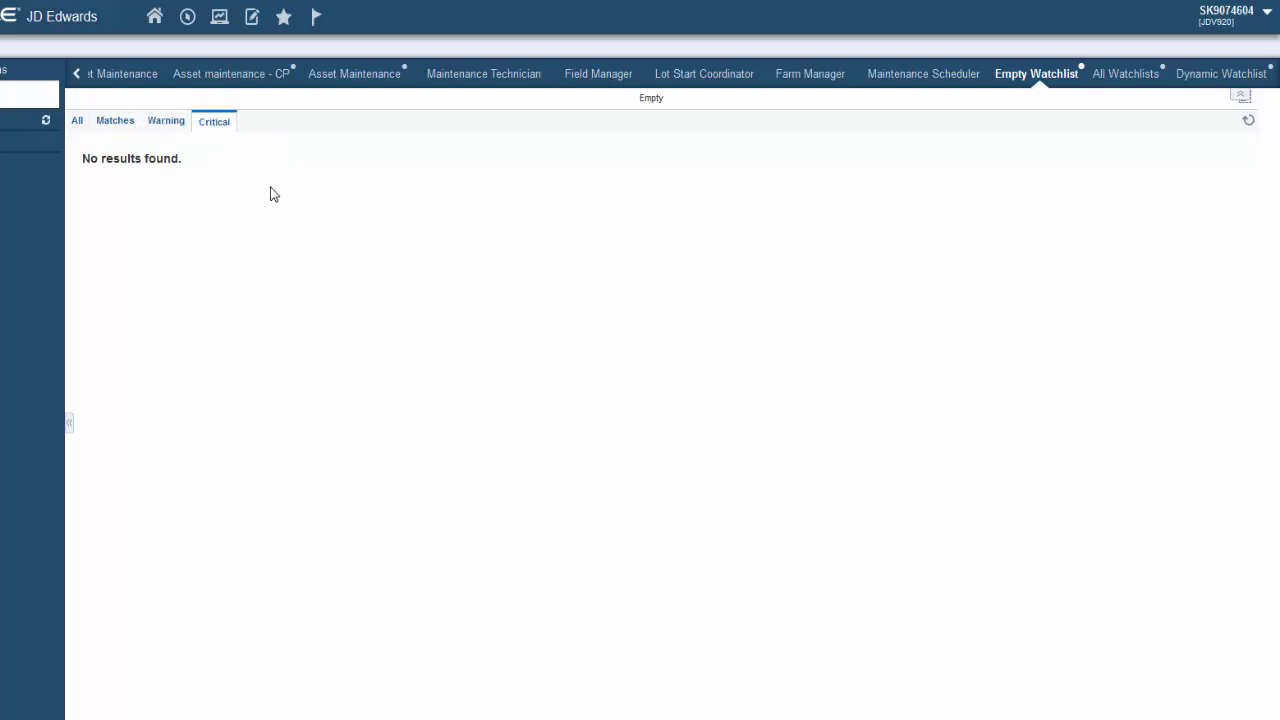
{"action": "left_click", "coordinate": [79, 133]}
{"action": "left_click", "coordinate": [1210, 76]}
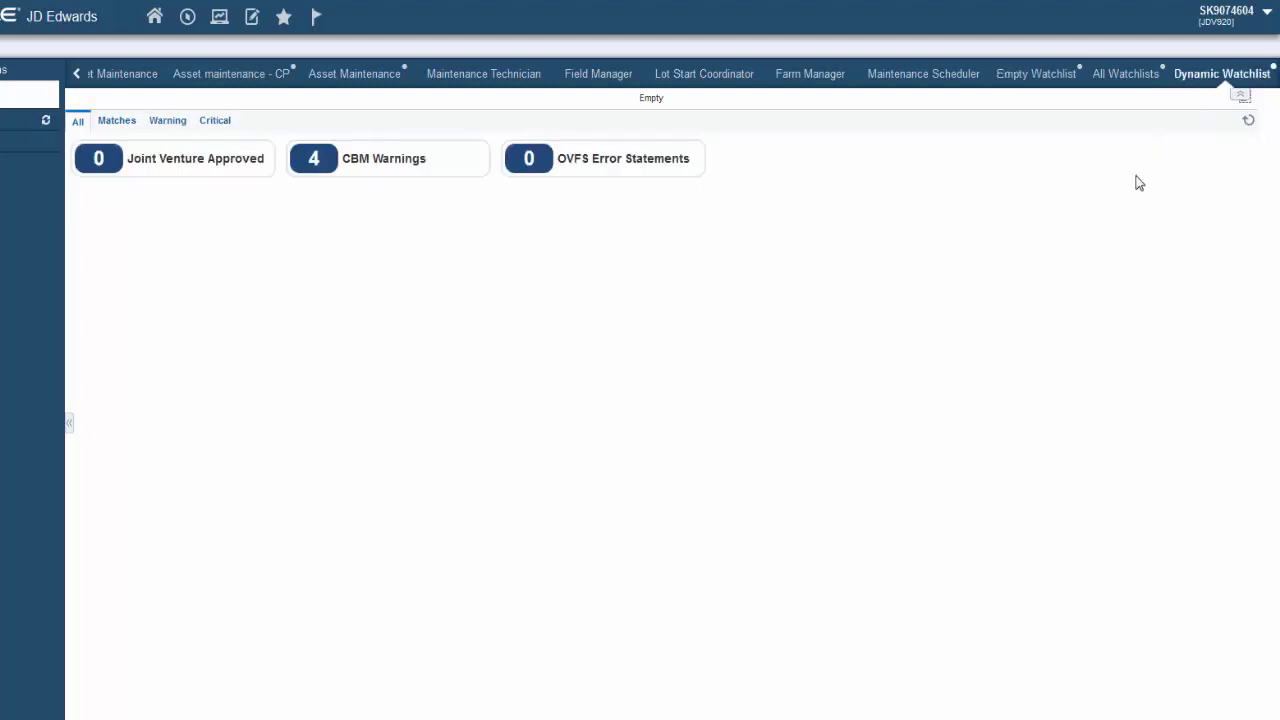